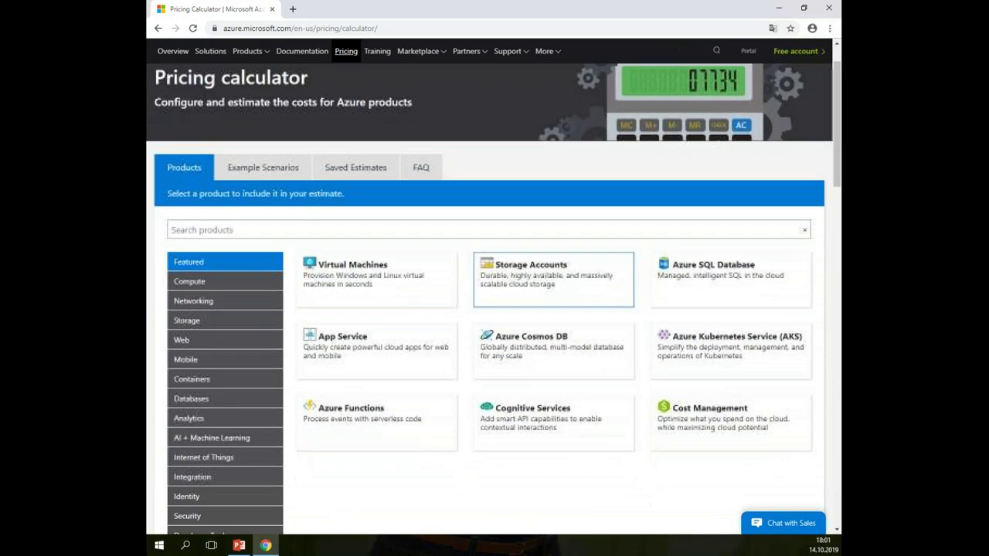
Circle the Storage Accounts, Azure SQL Database and Azure Cosmos DB products in red, and clear the drawn marks.
scroll(410, 267, down, 1)
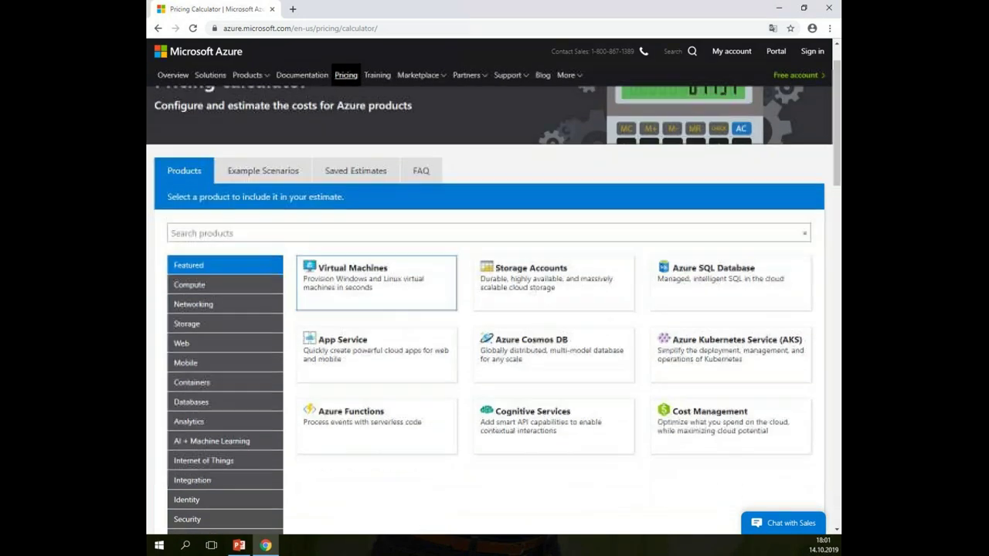
scroll(505, 256, down, 1)
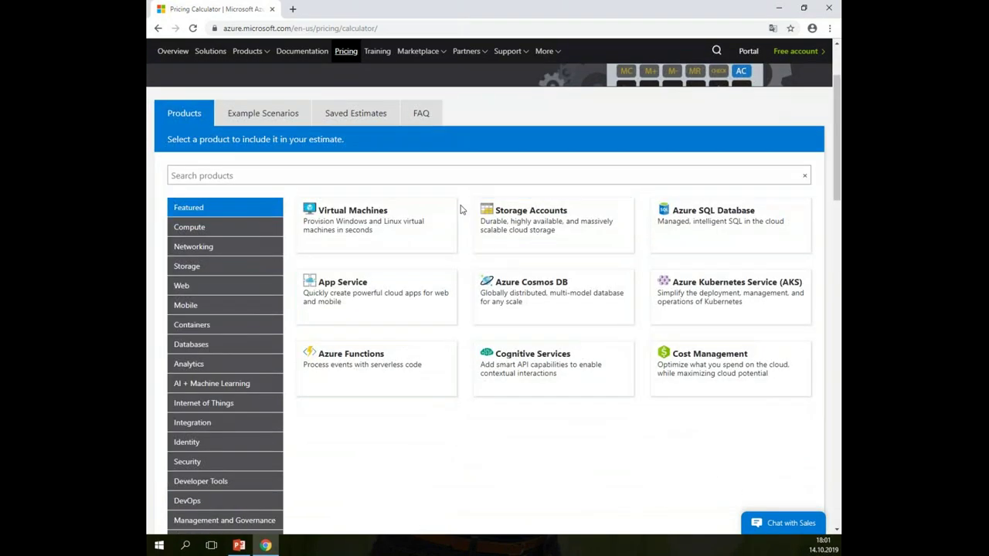
mouse_move(541, 247)
mouse_down()
mouse_move(601, 192)
mouse_move(476, 225)
mouse_move(547, 246)
mouse_up()
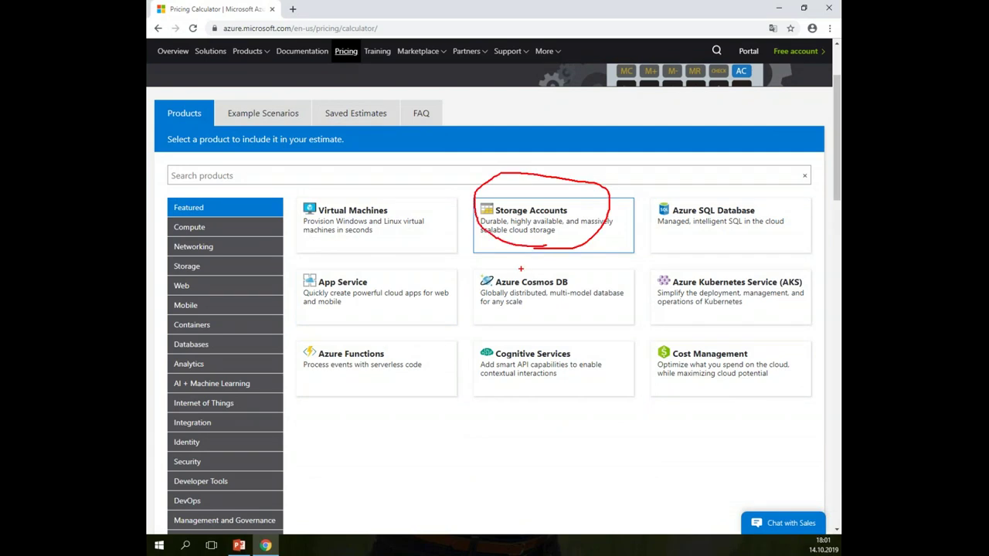
mouse_move(770, 203)
mouse_down()
mouse_move(777, 213)
mouse_move(791, 194)
mouse_up()
drag(612, 275, 628, 266)
key(Escape)
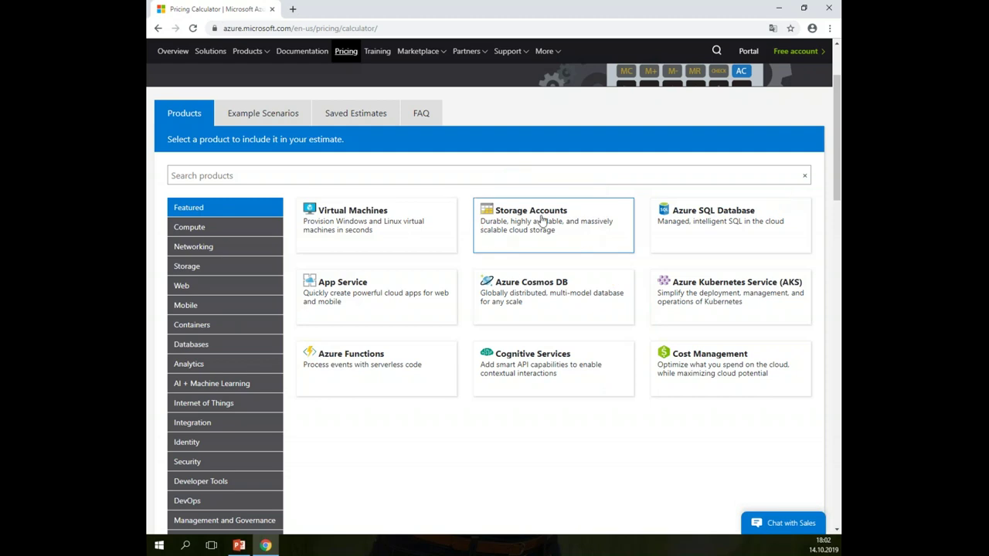
Set the type of the Storage Accounts estimate to Block Blob Storage.
scroll(594, 260, down, 2)
scroll(474, 342, down, 10)
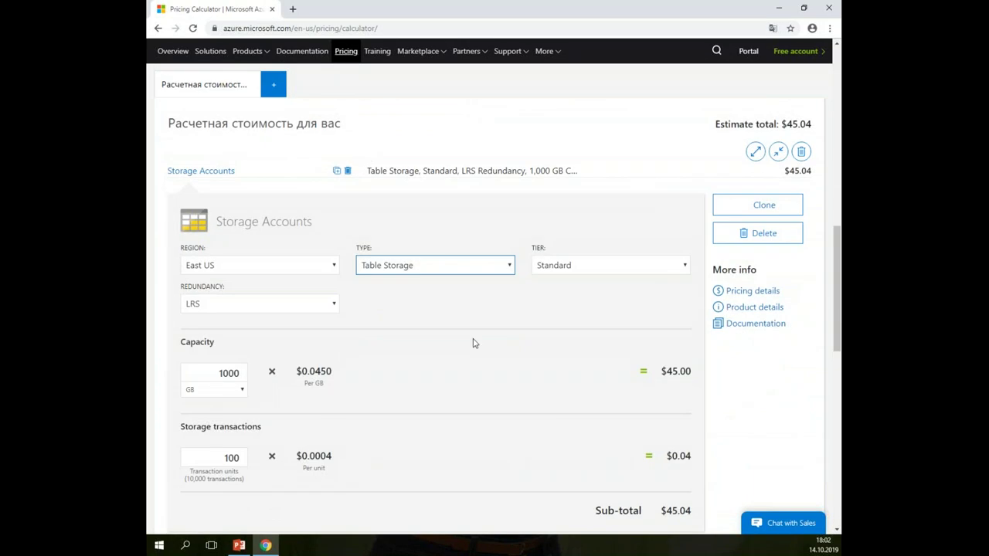
scroll(474, 343, down, 1)
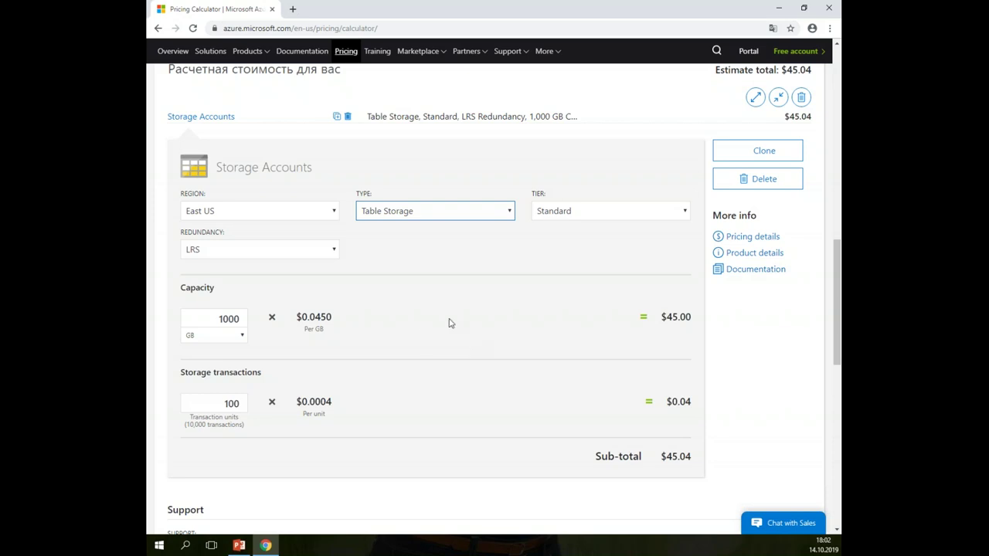
click(687, 219)
click(687, 220)
click(510, 213)
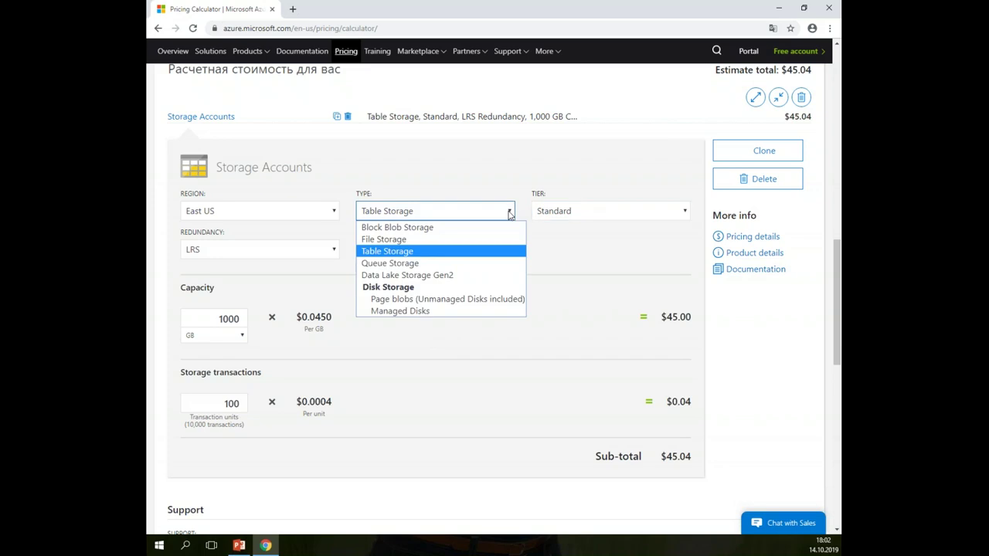
click(425, 227)
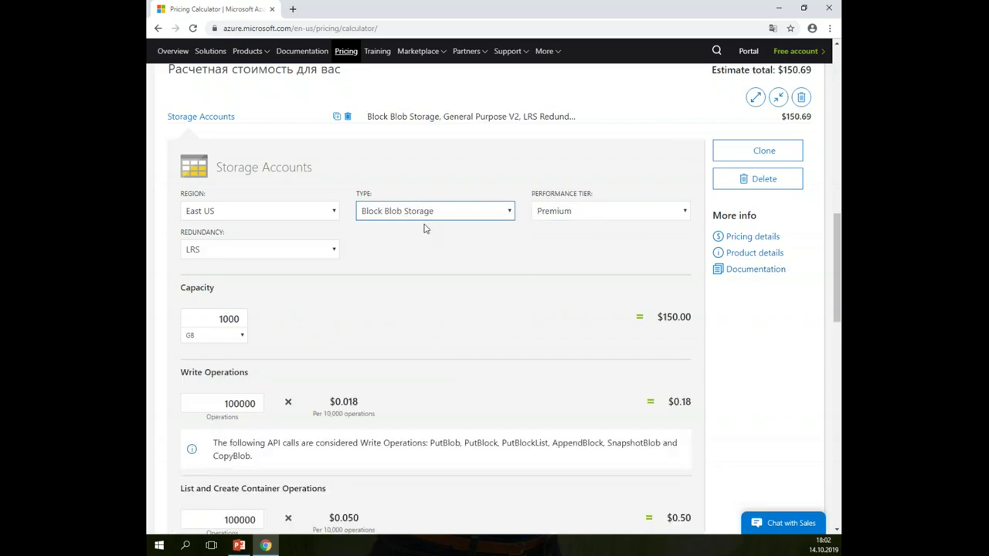
Set the performance tier of the block blob storage to Standard.
click(684, 212)
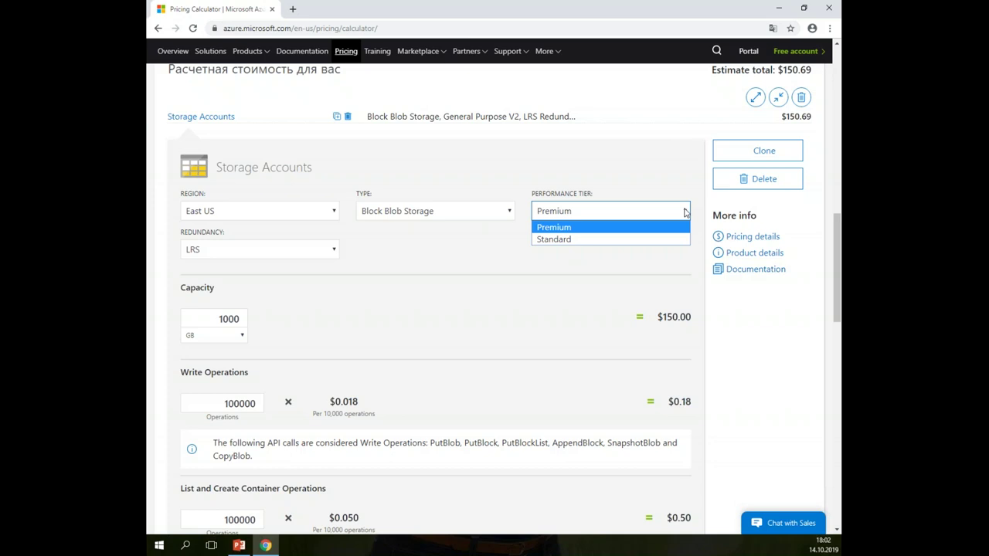
click(438, 252)
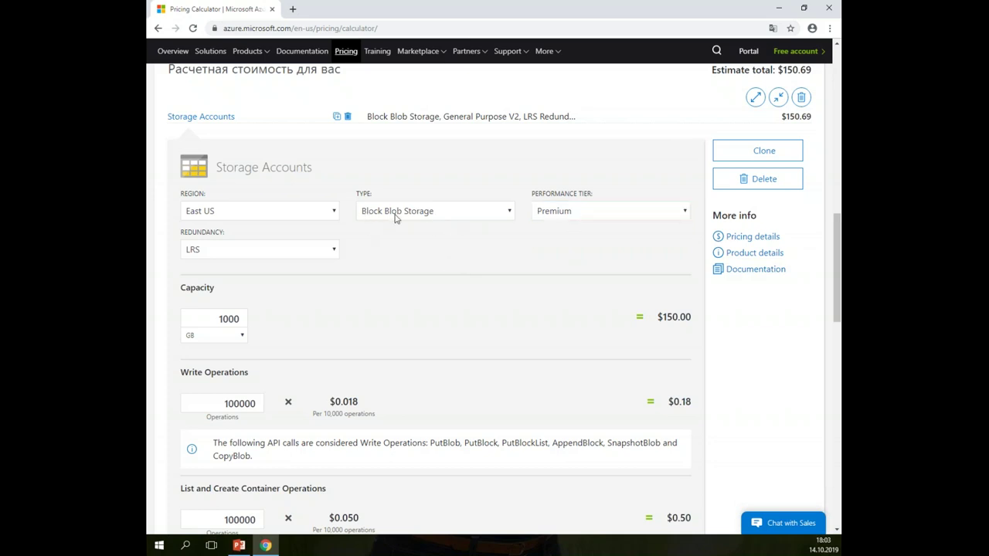
click(686, 213)
click(630, 240)
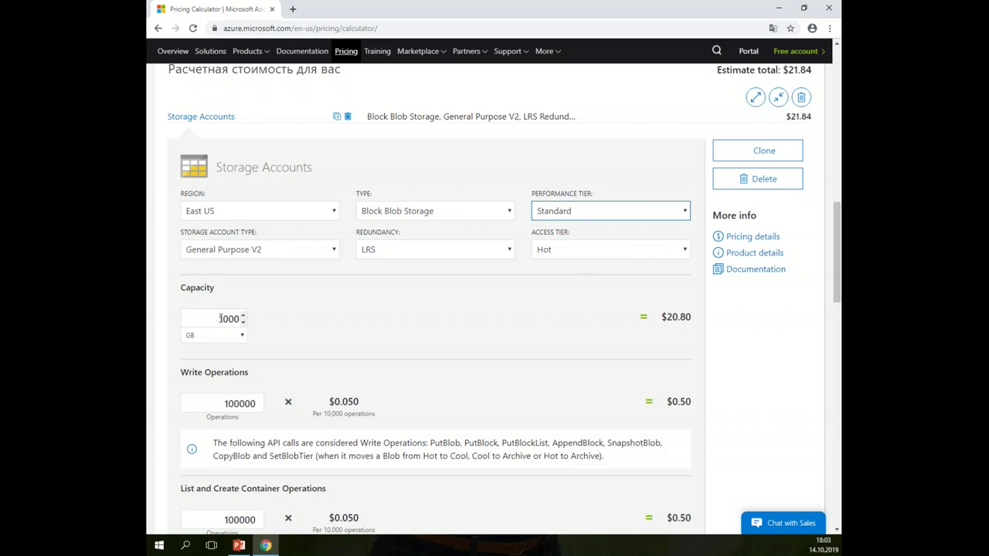
Switch the performance tier to Premium and back to Standard to compare the cost of the two tiers.
click(686, 213)
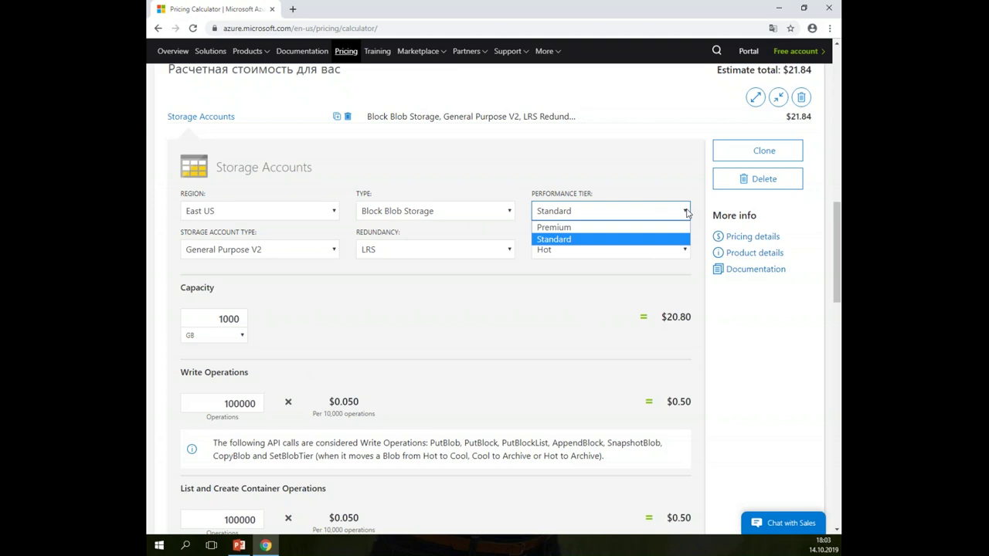
click(576, 227)
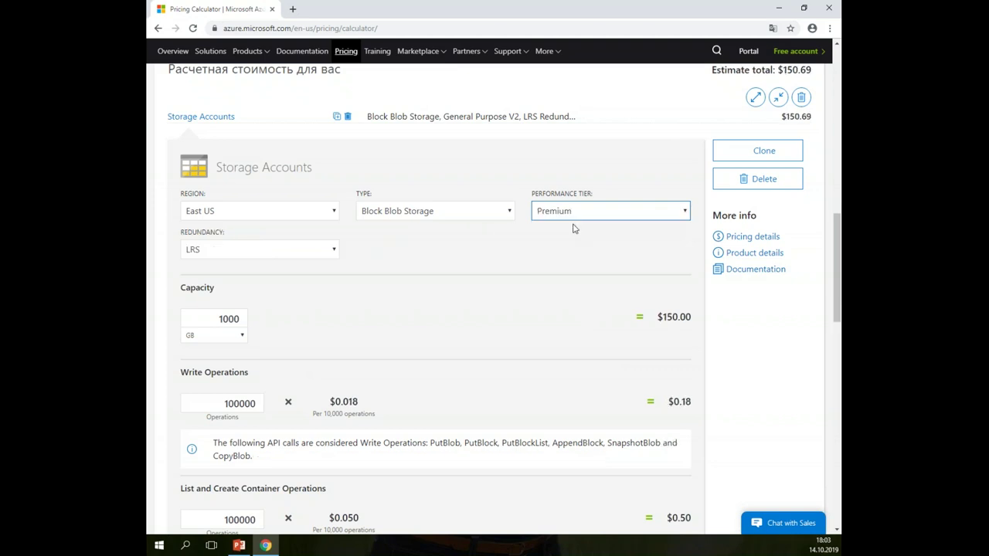
click(685, 213)
click(641, 240)
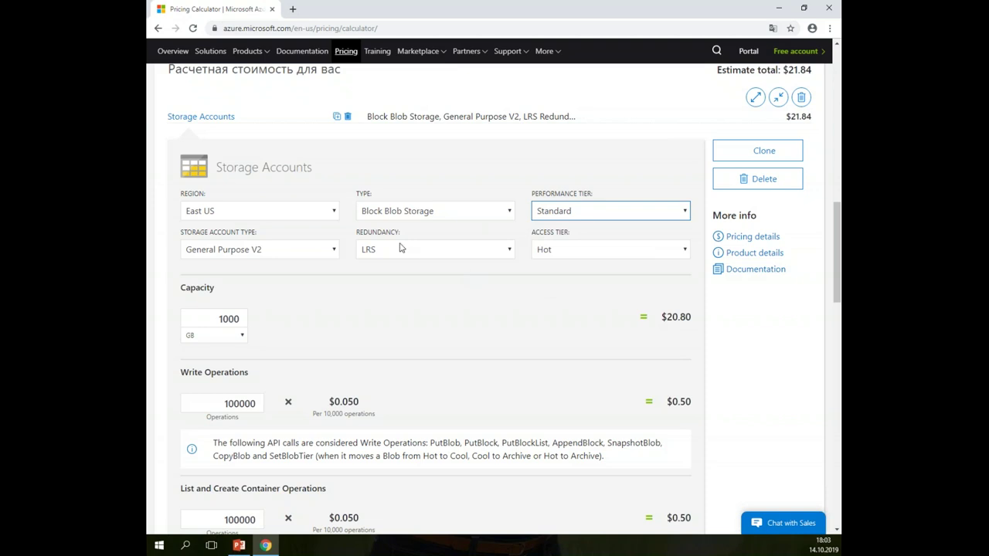
Change the redundancy to GRS and back to LRS to compare the estimated costs.
click(512, 253)
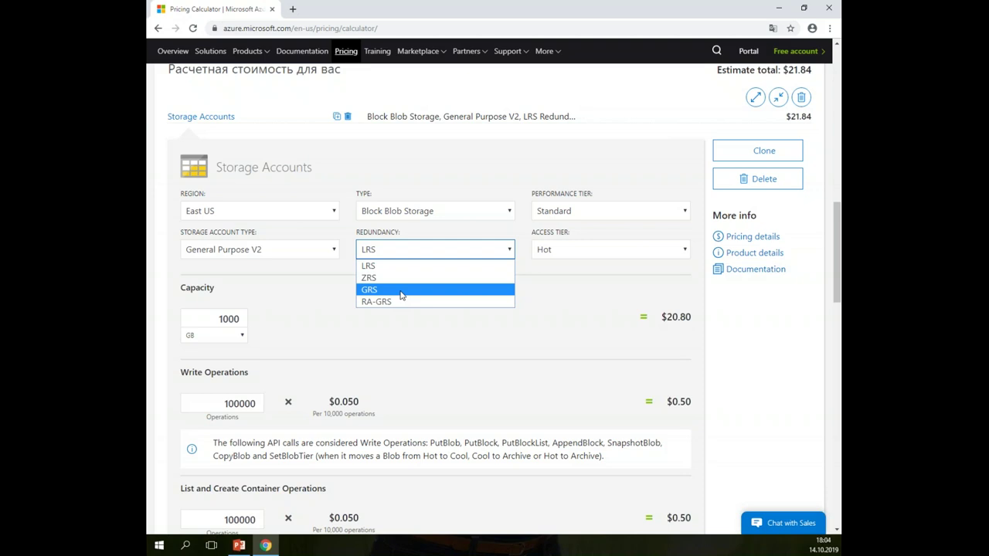
click(435, 351)
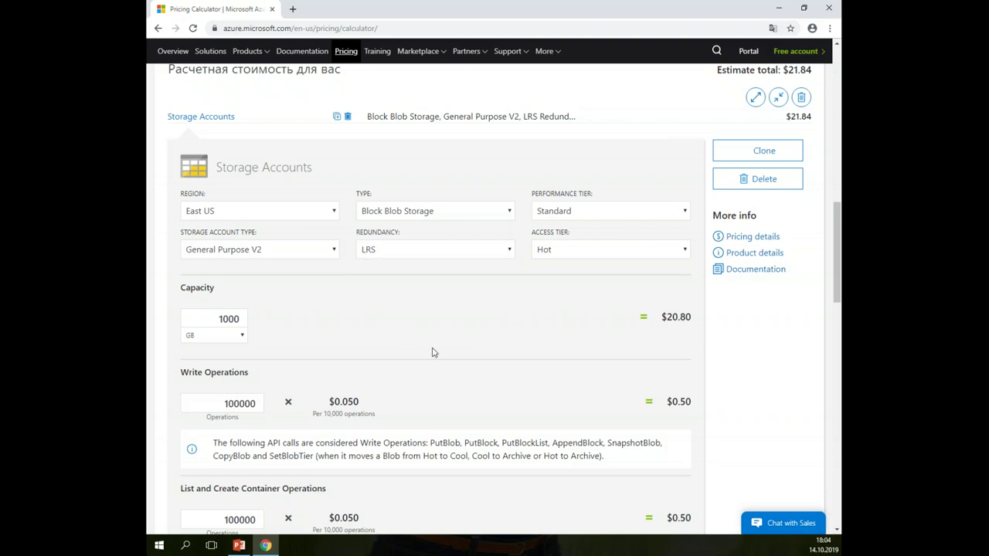
click(507, 249)
click(410, 291)
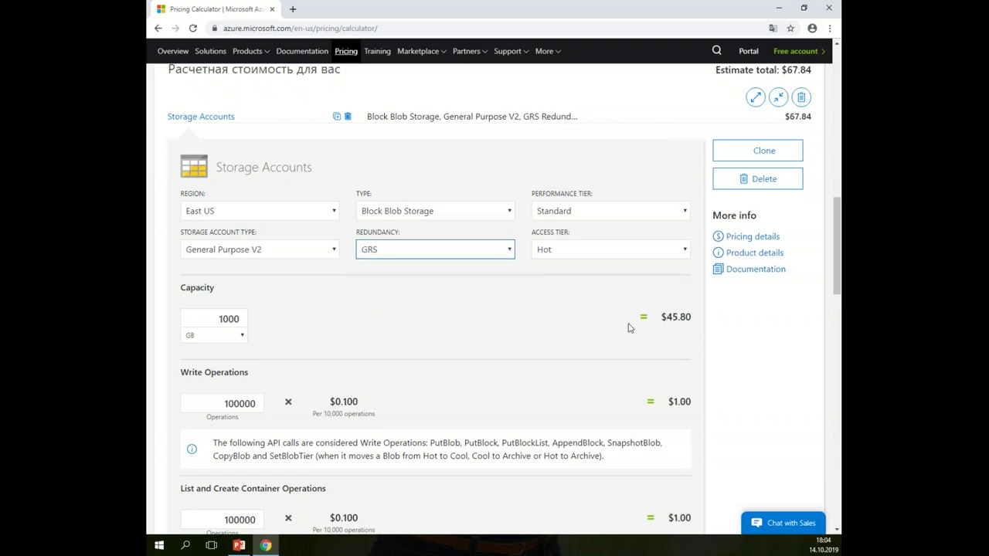
click(510, 252)
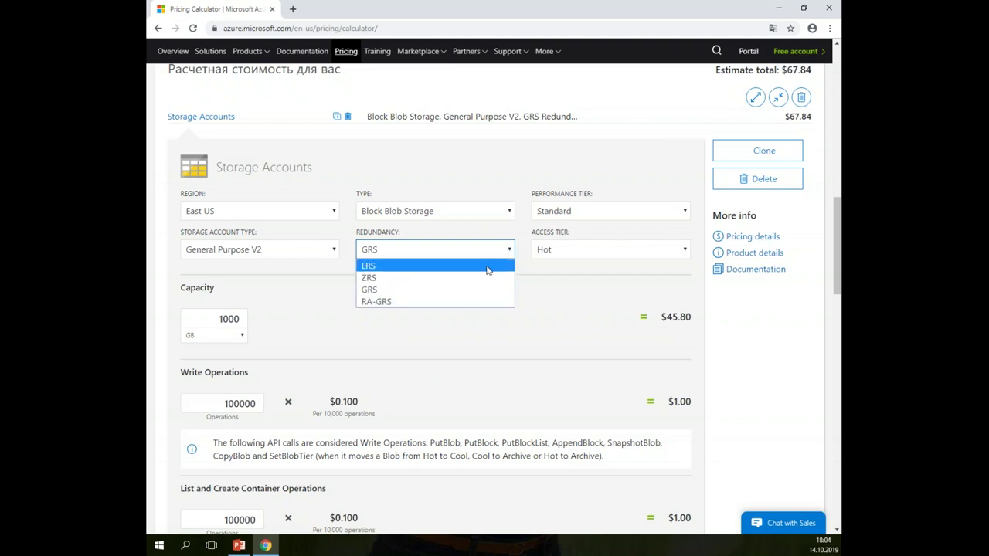
click(487, 268)
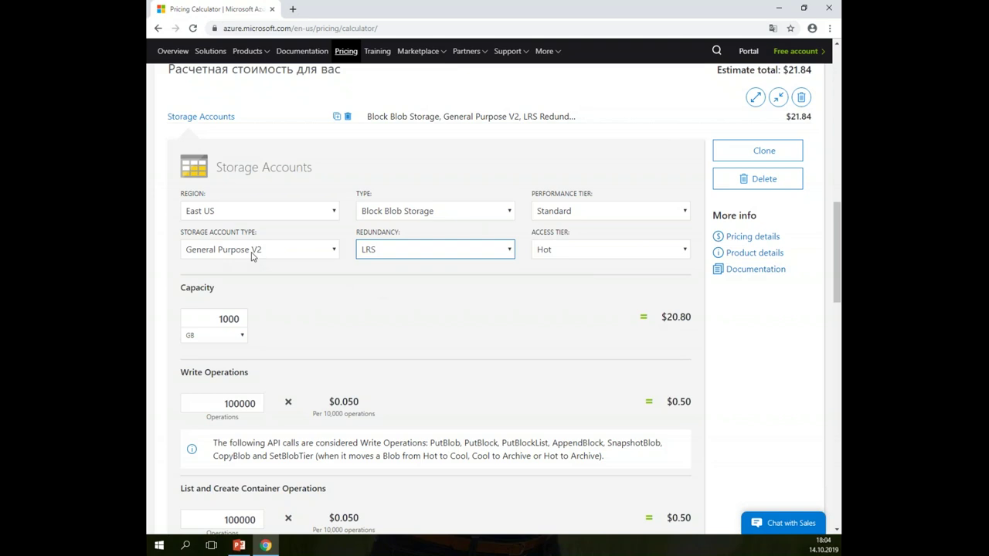
Change the storage account type to General Purpose V1 and back to General Purpose V2 to compare the pricing.
click(334, 250)
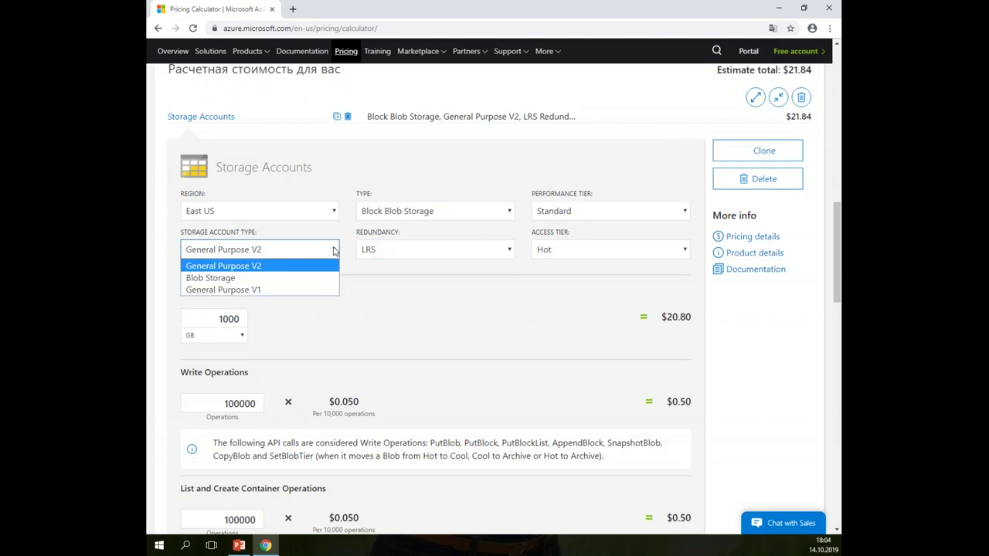
click(265, 291)
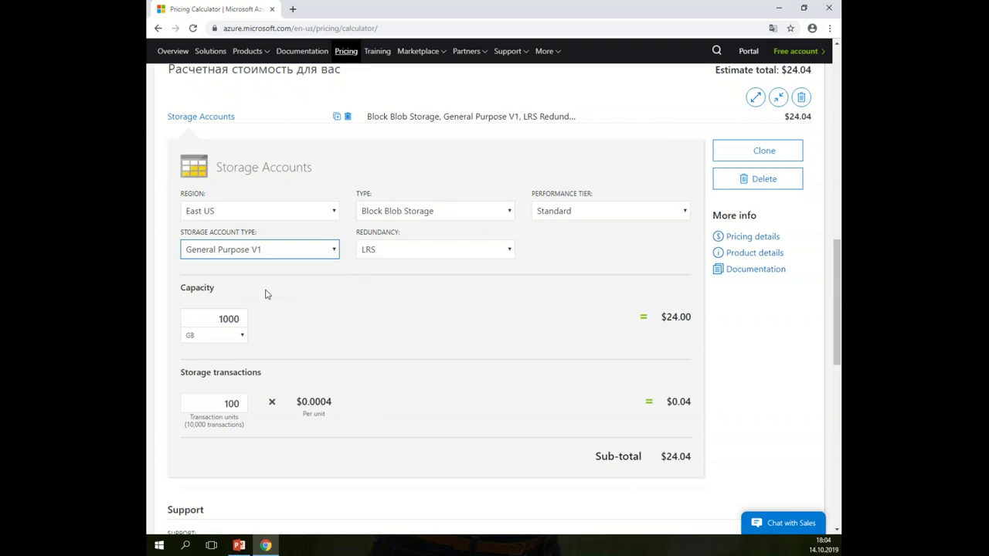
click(334, 250)
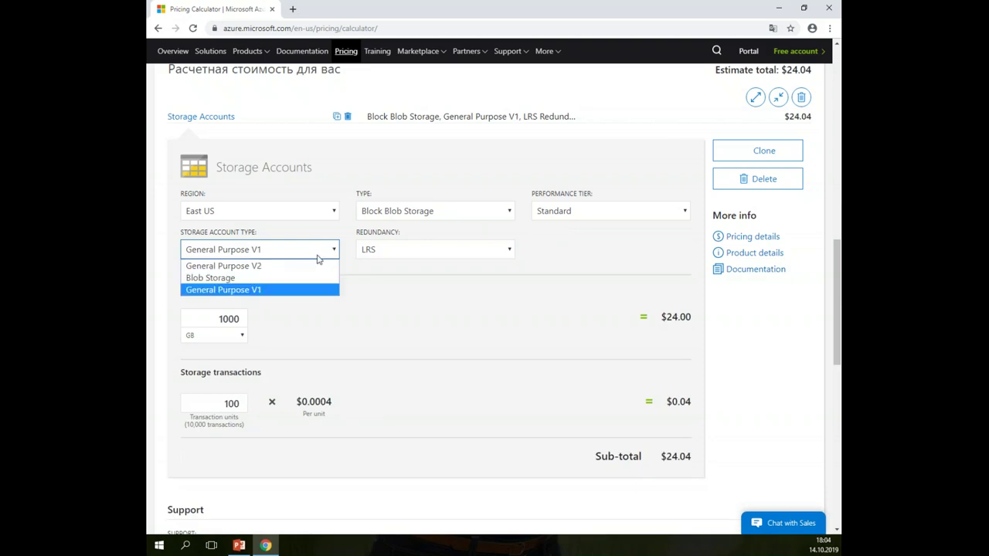
click(280, 267)
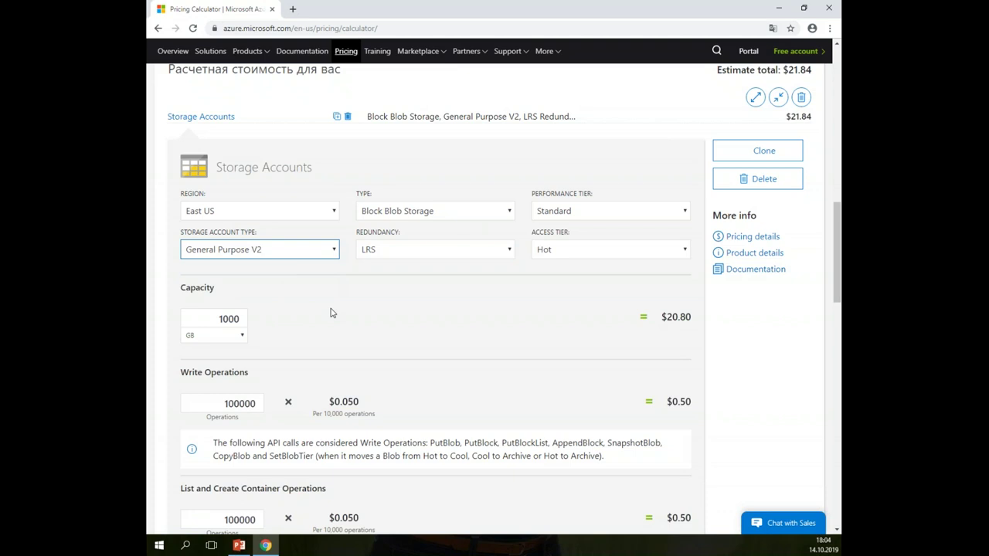
Set the storage account type to General Purpose V1 and check which storage types are offered with it.
click(510, 212)
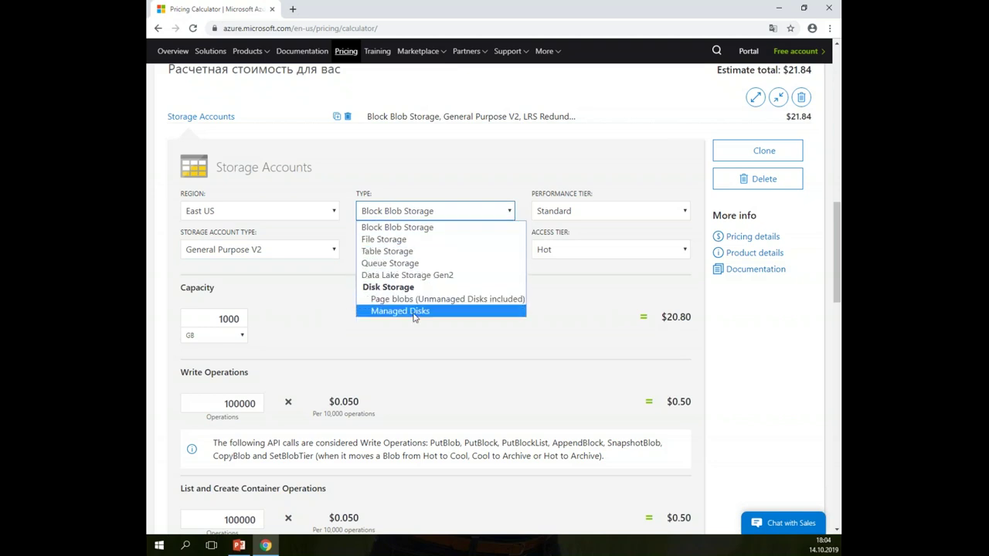
click(334, 255)
click(334, 251)
click(325, 263)
click(510, 213)
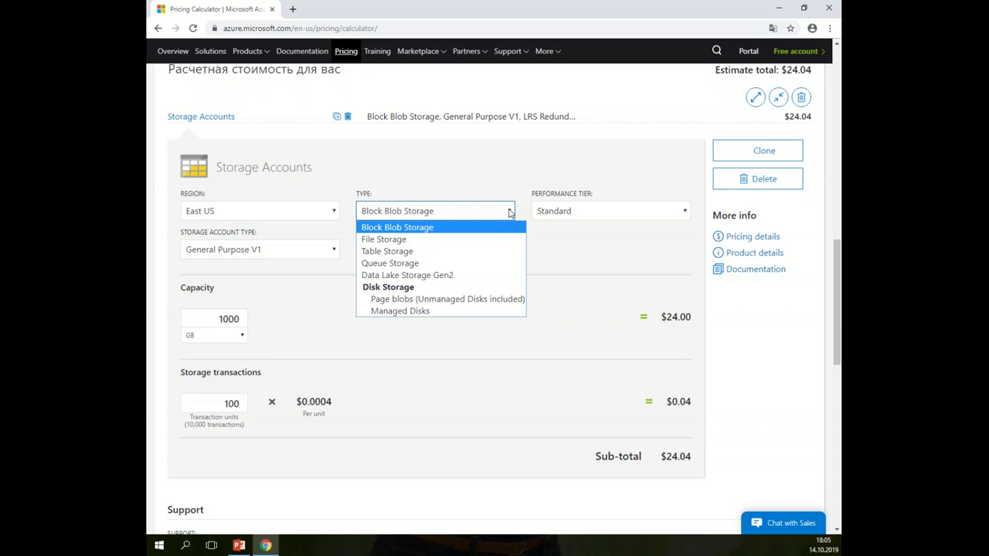
click(377, 354)
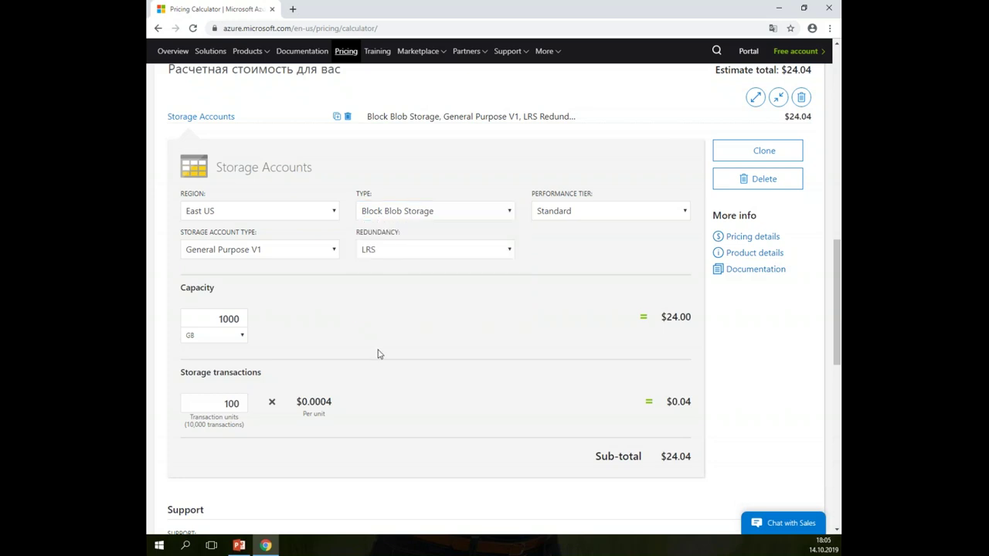
Set the storage account type to Blob Storage, and change the storage type to Table Storage.
click(335, 254)
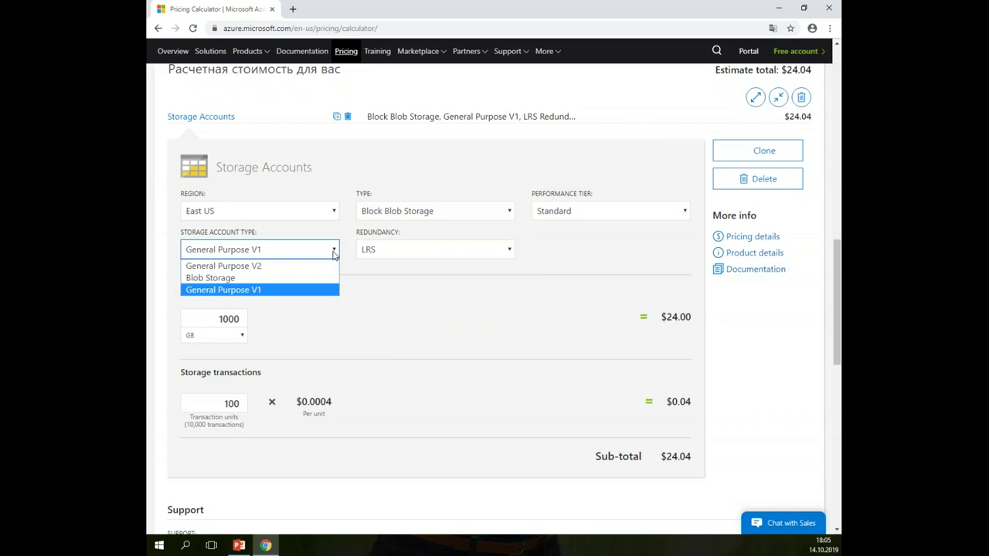
click(271, 278)
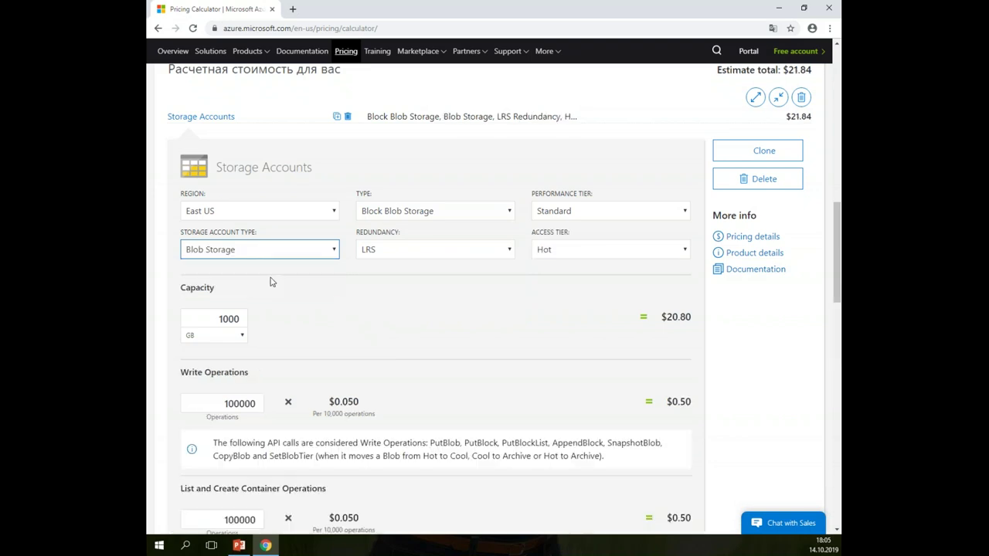
click(508, 212)
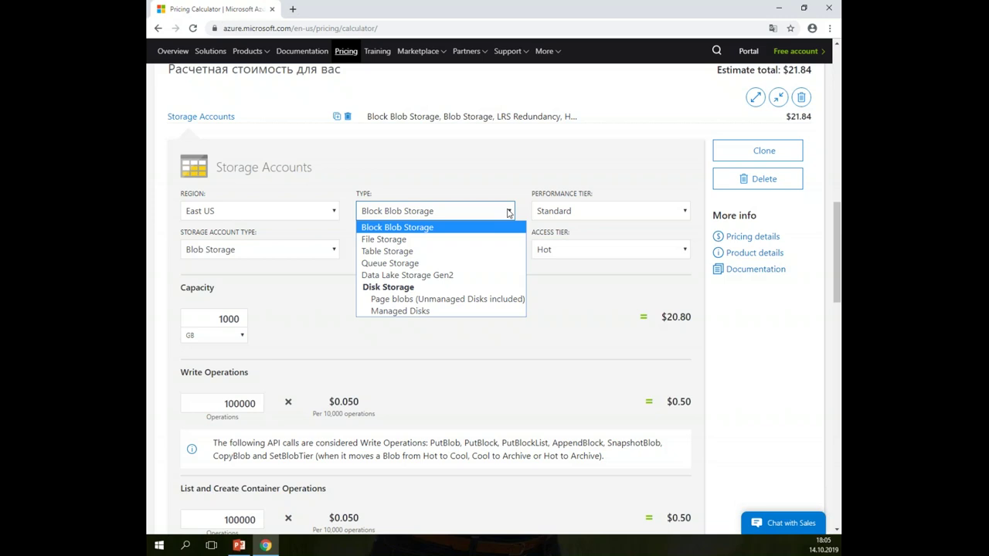
click(405, 254)
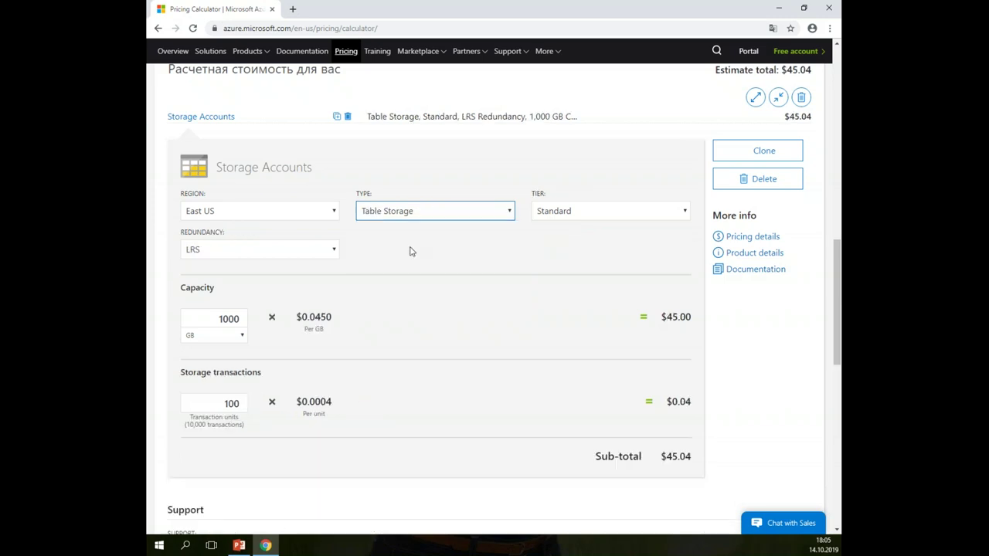
Switch the storage type to Block Blob Storage, and change it to Data Lake Storage Gen2.
click(510, 211)
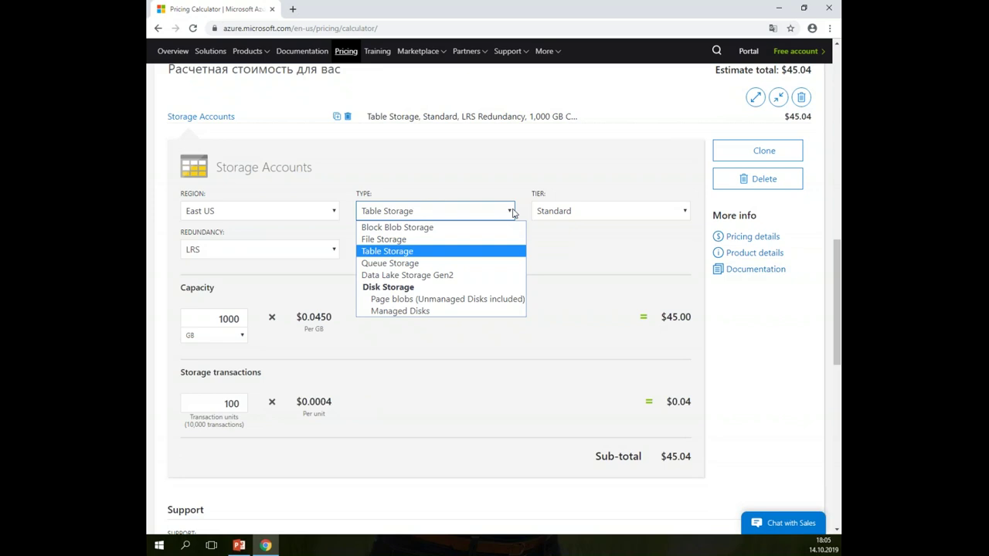
click(448, 228)
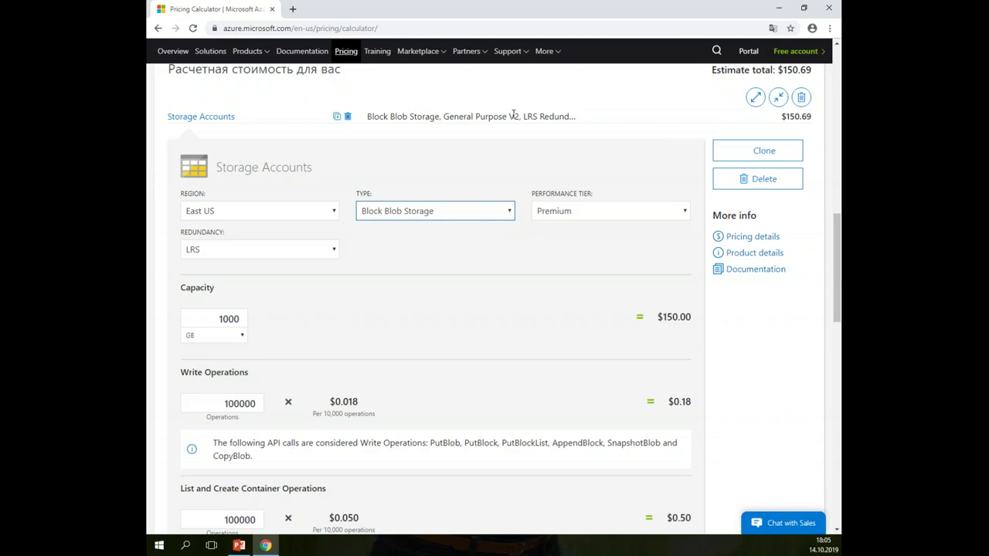
click(510, 210)
click(415, 277)
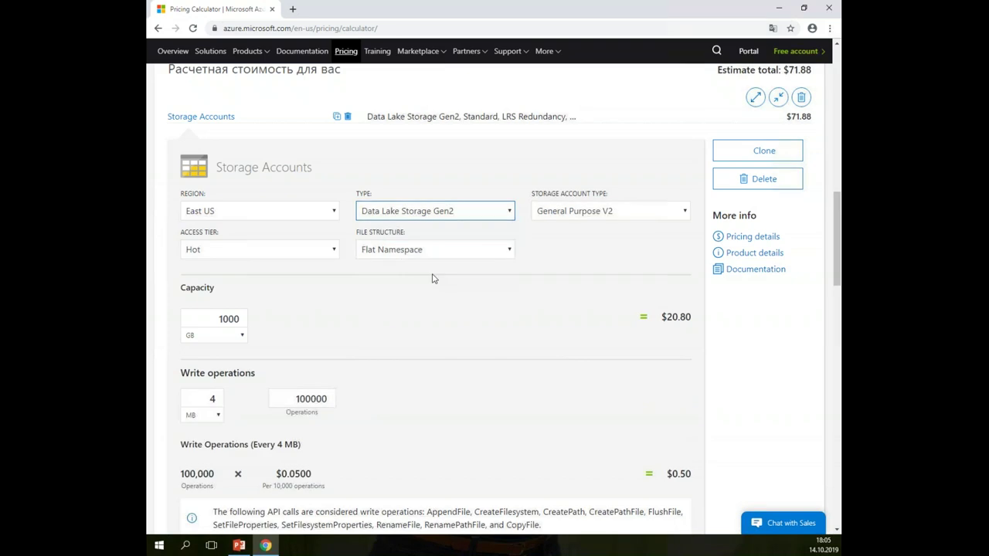
Check which storage account types are available for Data Lake Storage Gen2.
click(685, 211)
click(658, 213)
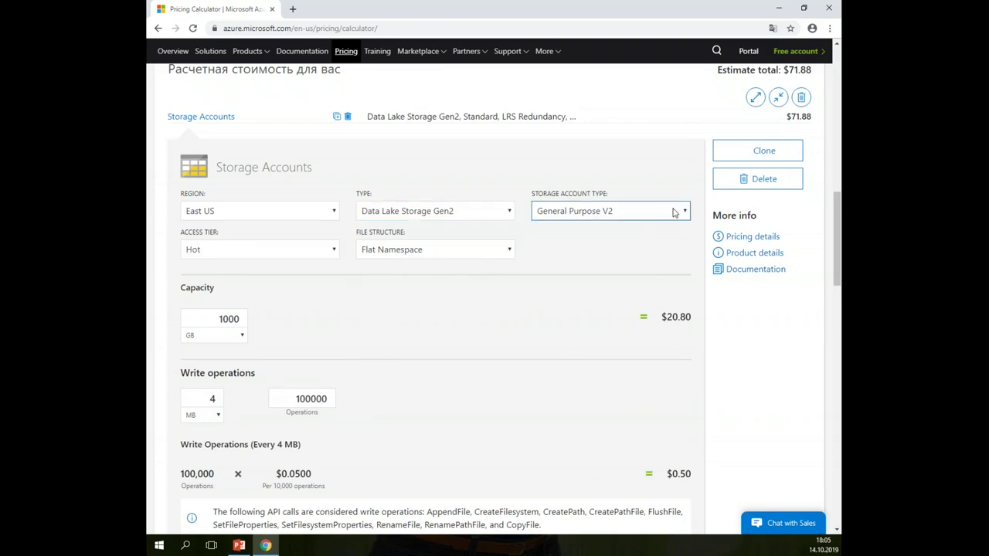
click(686, 213)
click(685, 212)
click(685, 213)
click(685, 212)
Set the storage type to Block Blob Storage with the Standard performance tier.
click(510, 214)
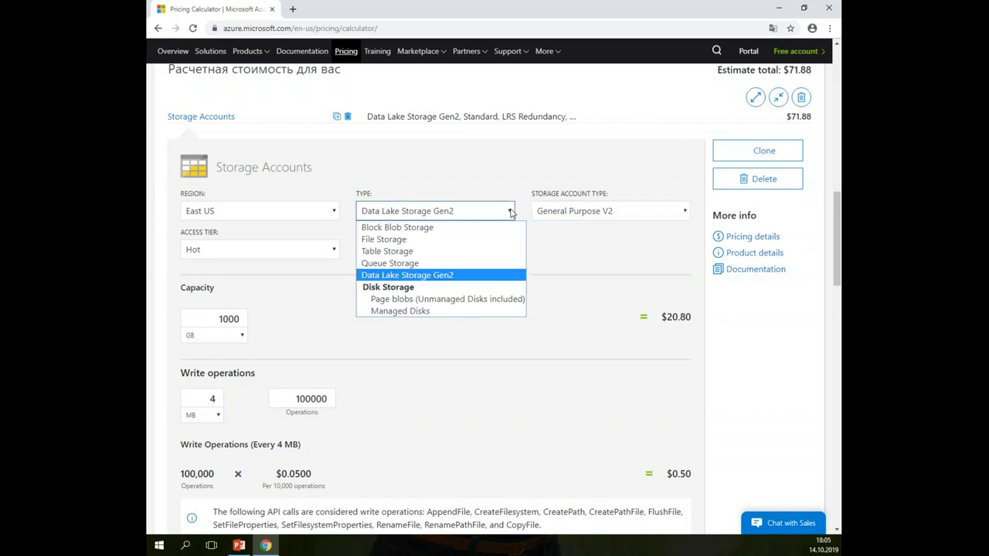
click(437, 228)
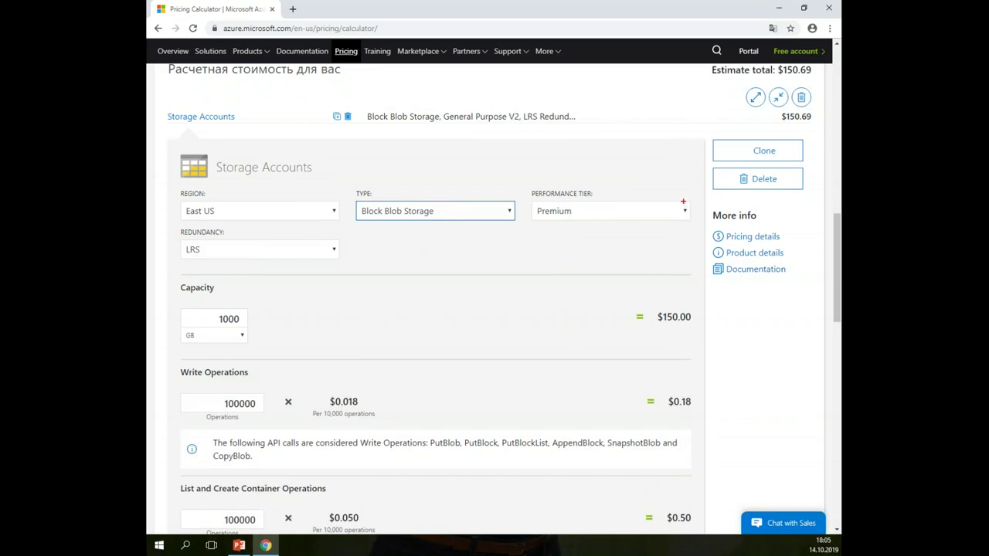
click(681, 213)
click(601, 241)
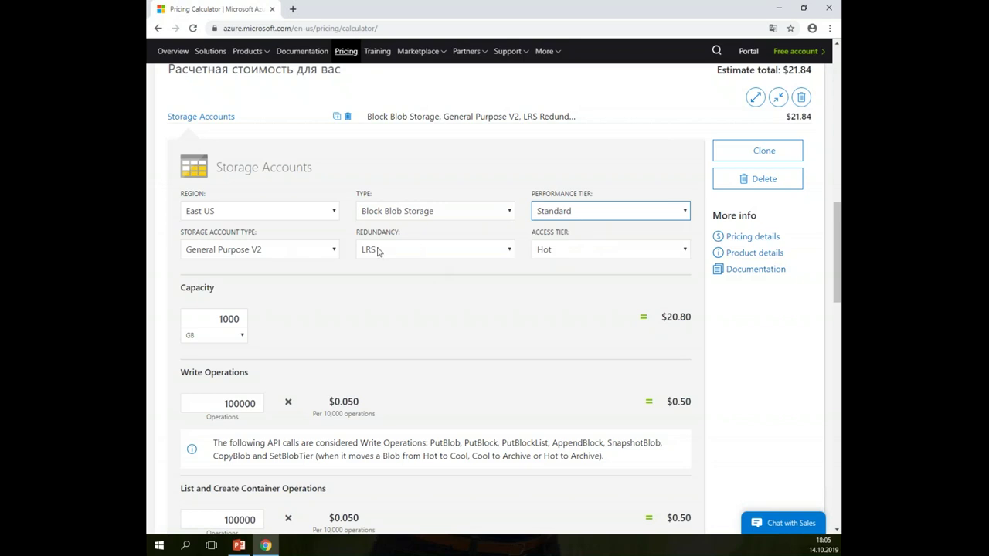
Try the Blob Storage and General Purpose V1 storage account types, and return the account type to General Purpose V2.
click(336, 251)
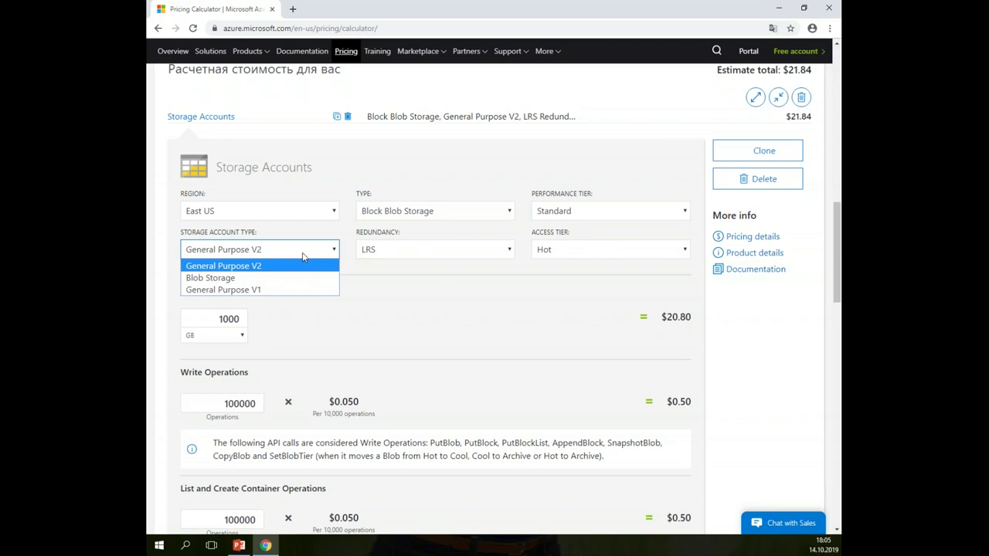
click(296, 278)
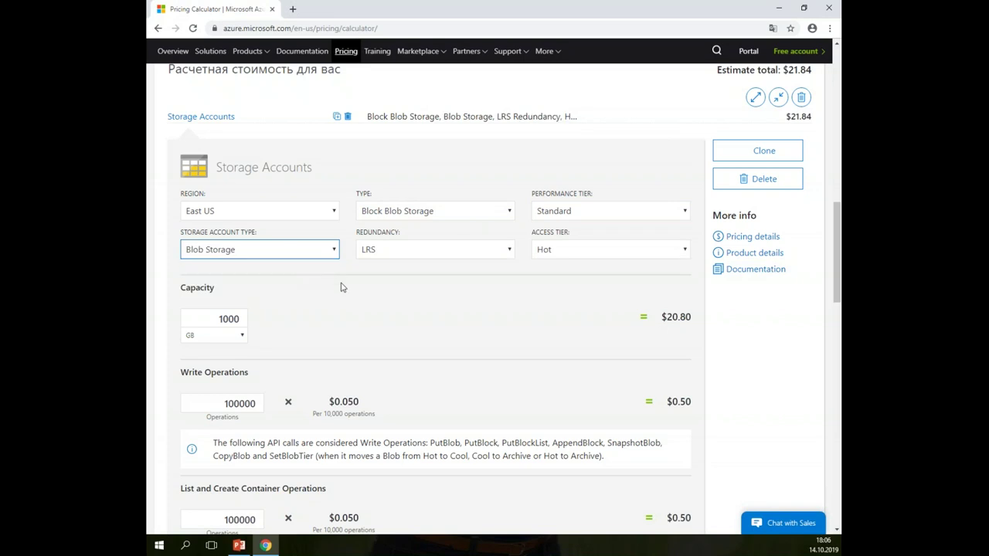
click(338, 251)
click(312, 292)
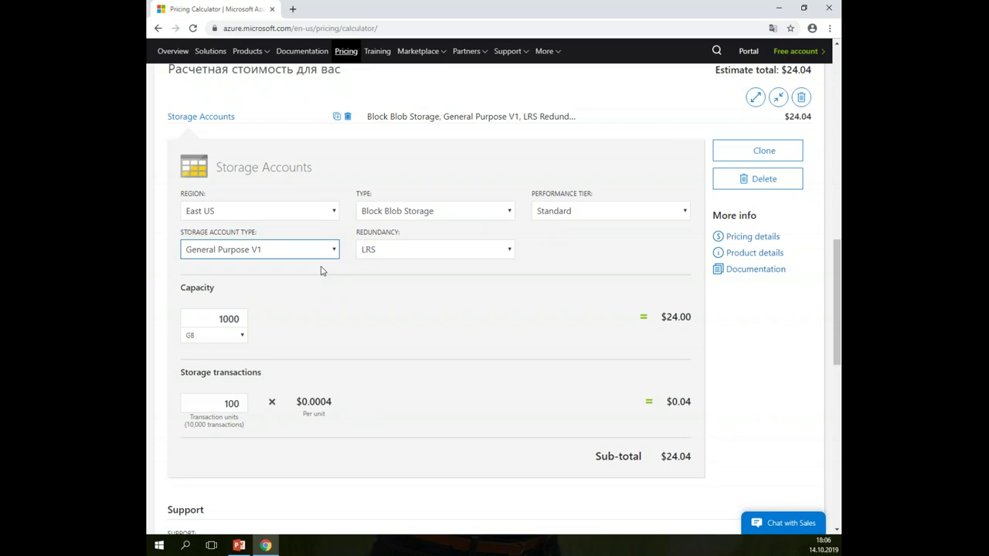
click(338, 251)
click(303, 267)
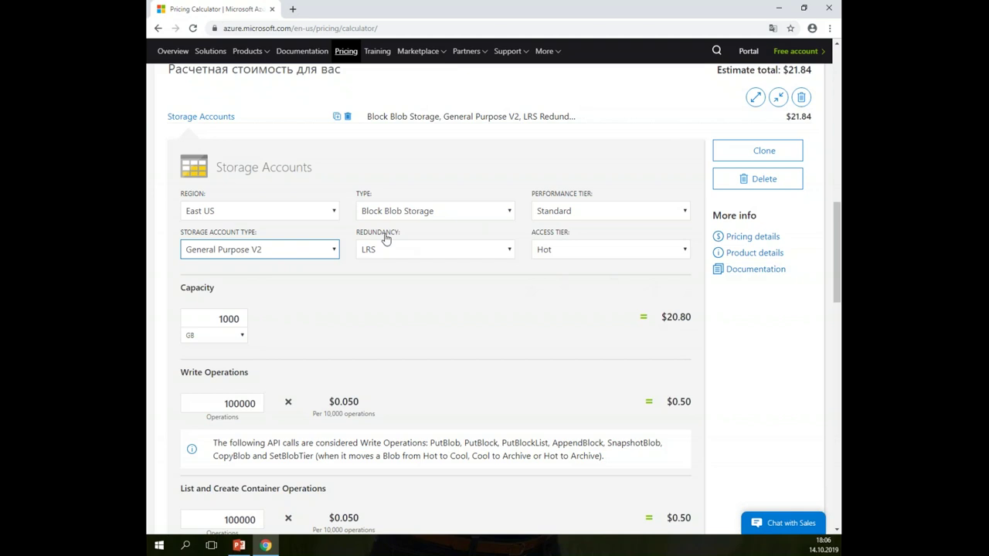
Switch the storage type to Table Storage, and return it to Block Blob Storage with the Standard performance tier.
click(510, 215)
click(430, 255)
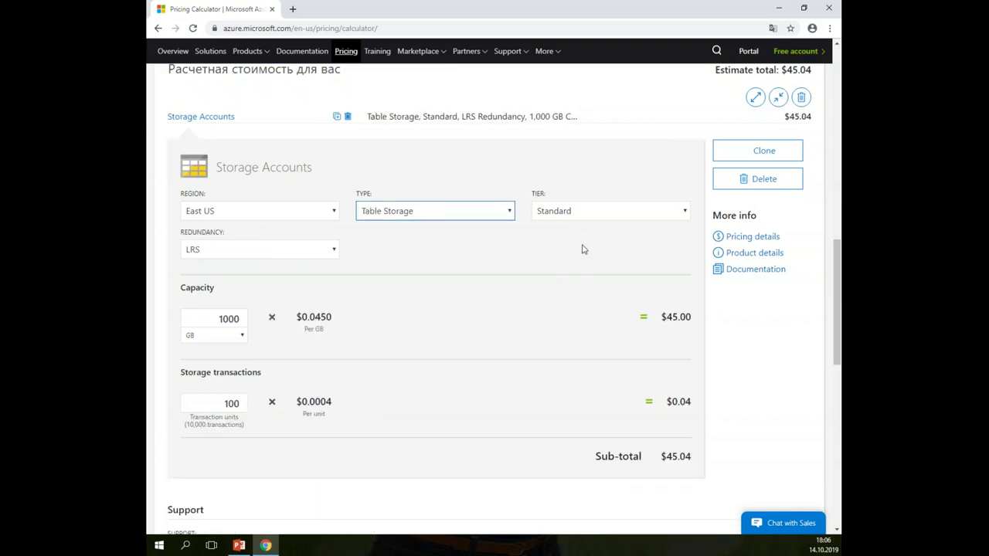
click(507, 211)
click(470, 227)
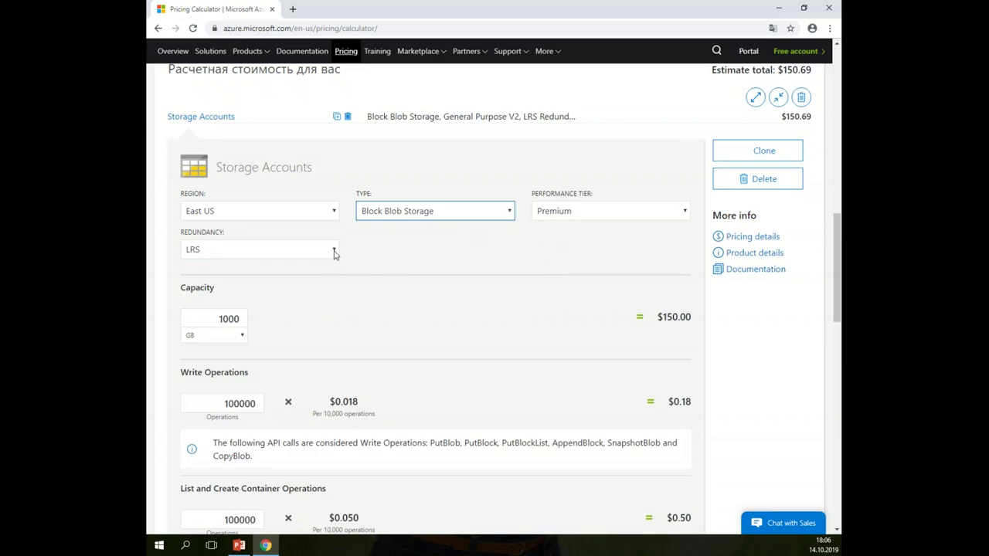
click(685, 211)
click(587, 239)
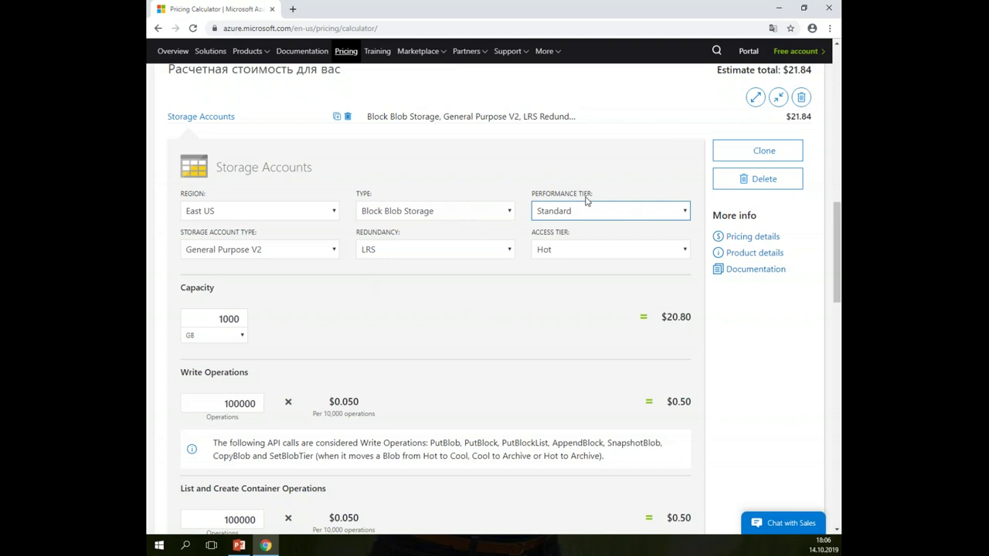
Switch the access tier to Cool and back to Hot, and review the Hot tier's cost breakdown down to the sub-total.
click(687, 252)
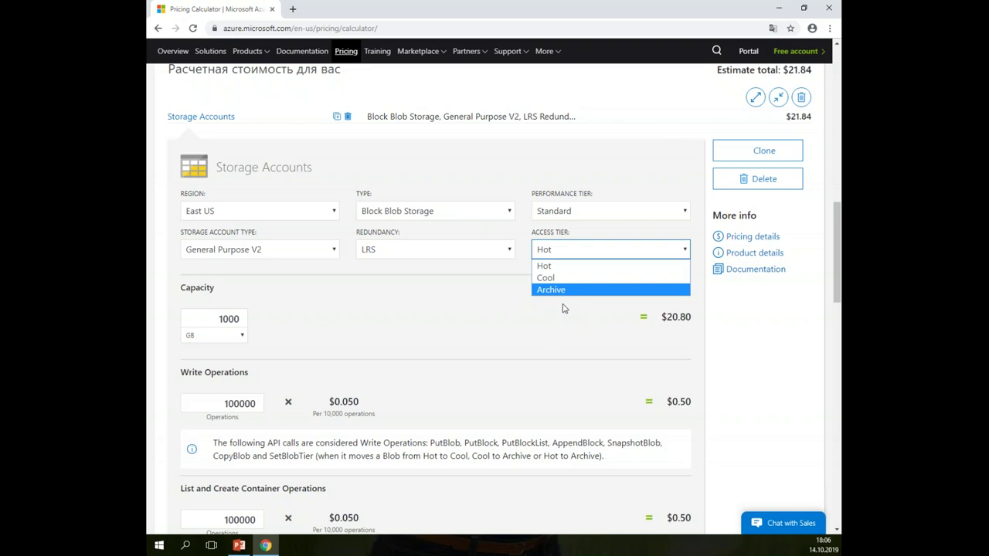
click(570, 278)
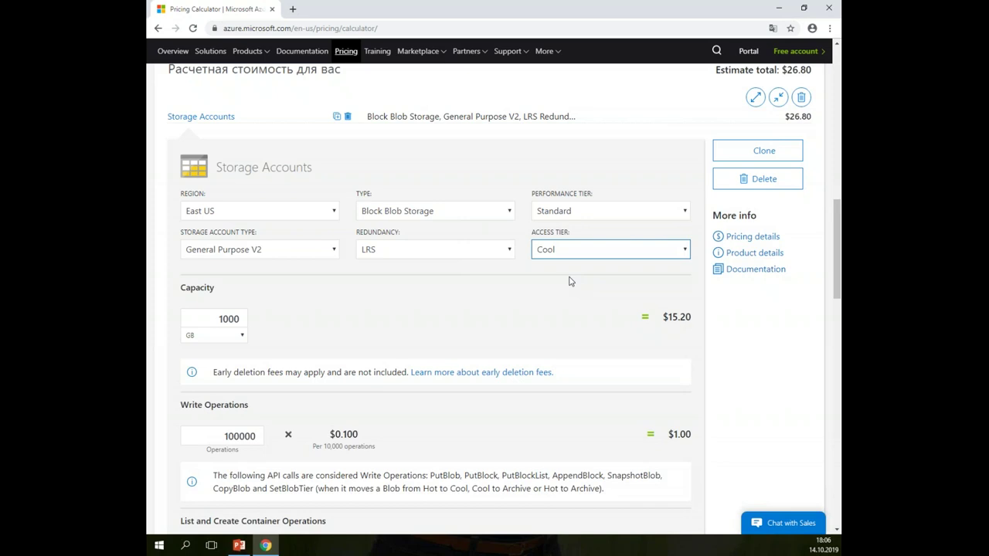
click(685, 251)
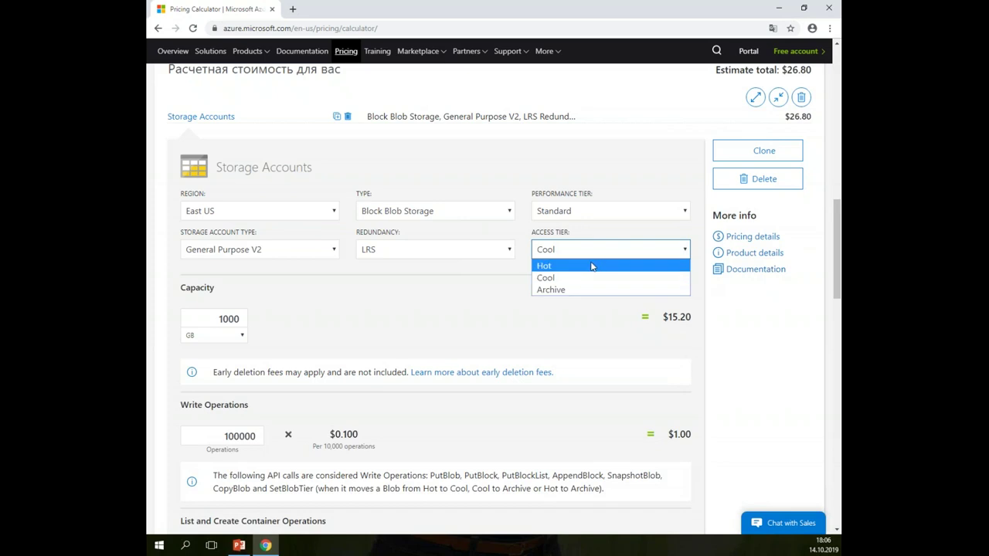
click(592, 267)
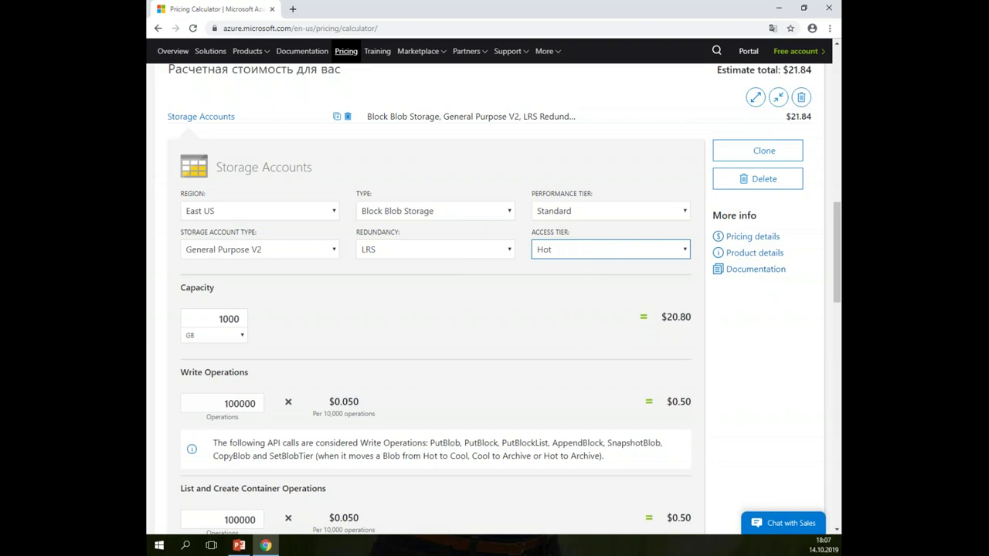
scroll(314, 399, down, 3)
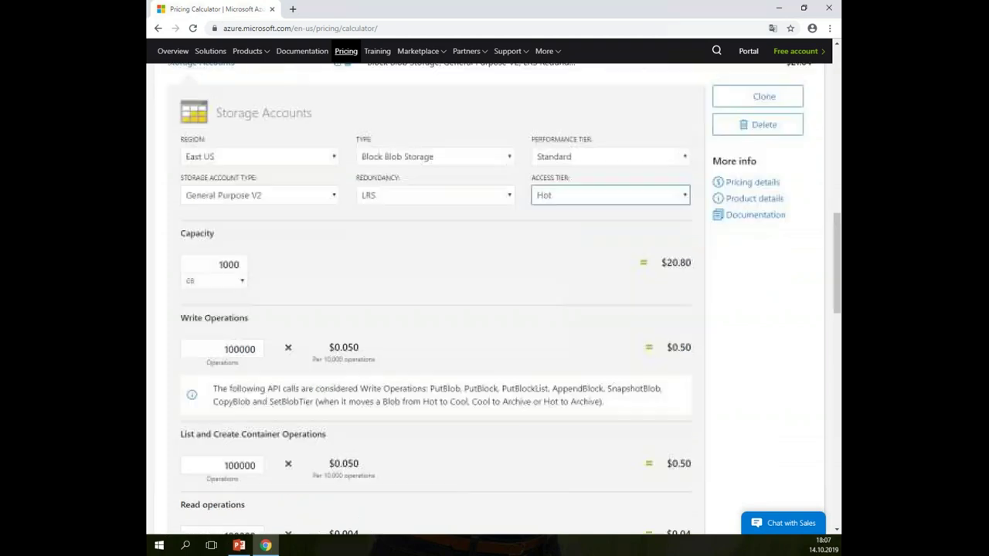
scroll(396, 405, down, 9)
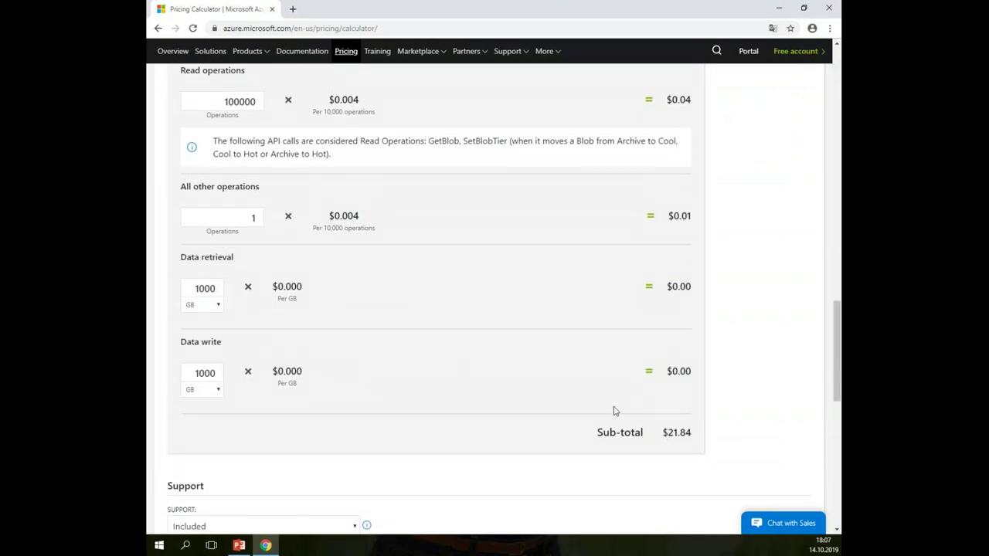
scroll(585, 389, up, 9)
scroll(585, 389, up, 7)
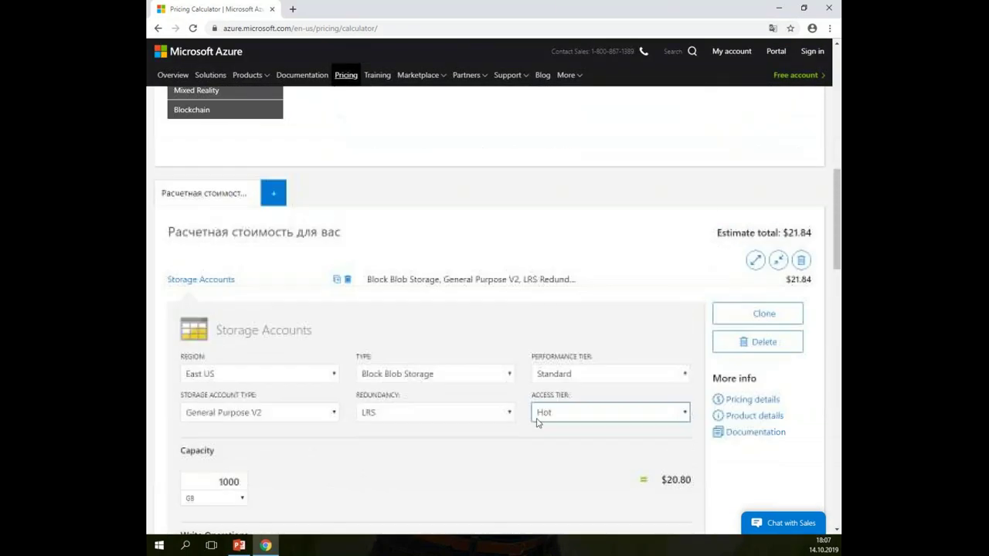
Set the access tier to Cool and review its capacity, operations and data retrieval costs down to the sub-total.
scroll(514, 435, down, 3)
click(682, 304)
click(634, 334)
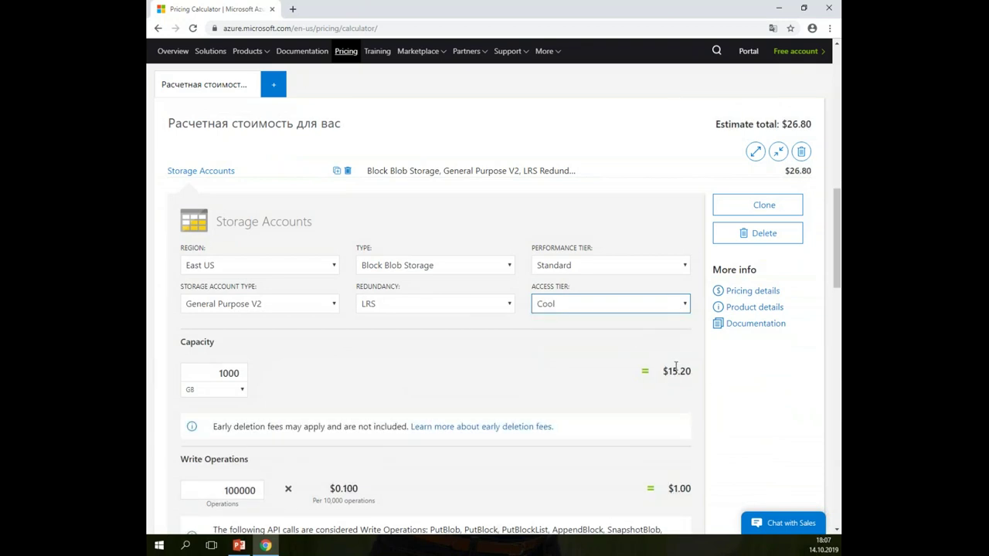
scroll(616, 371, down, 7)
scroll(627, 347, down, 4)
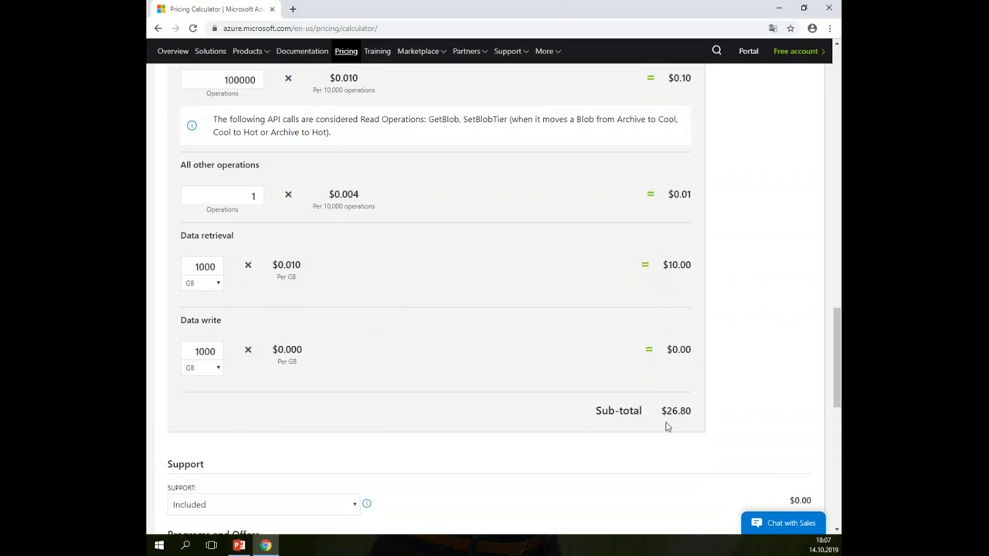
scroll(662, 397, up, 8)
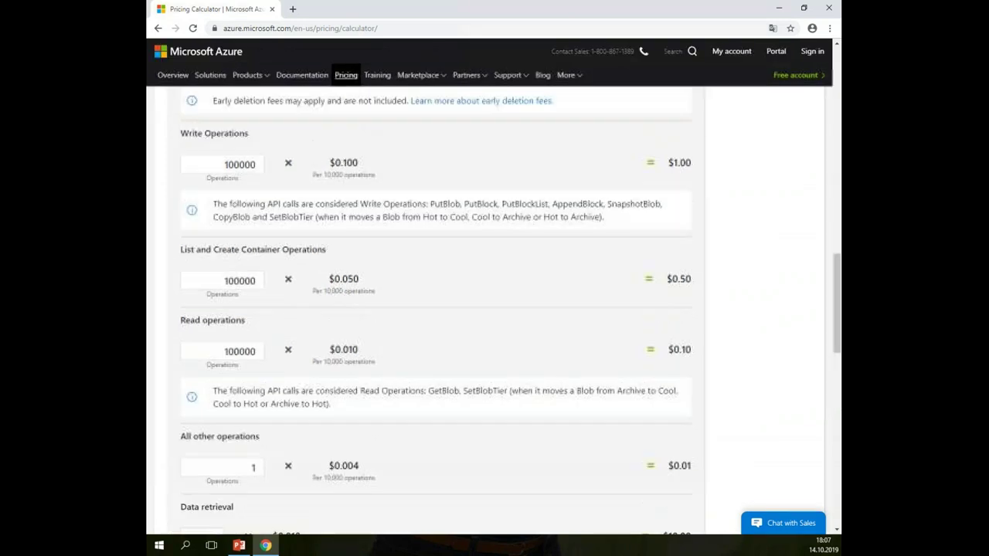
scroll(655, 410, up, 2)
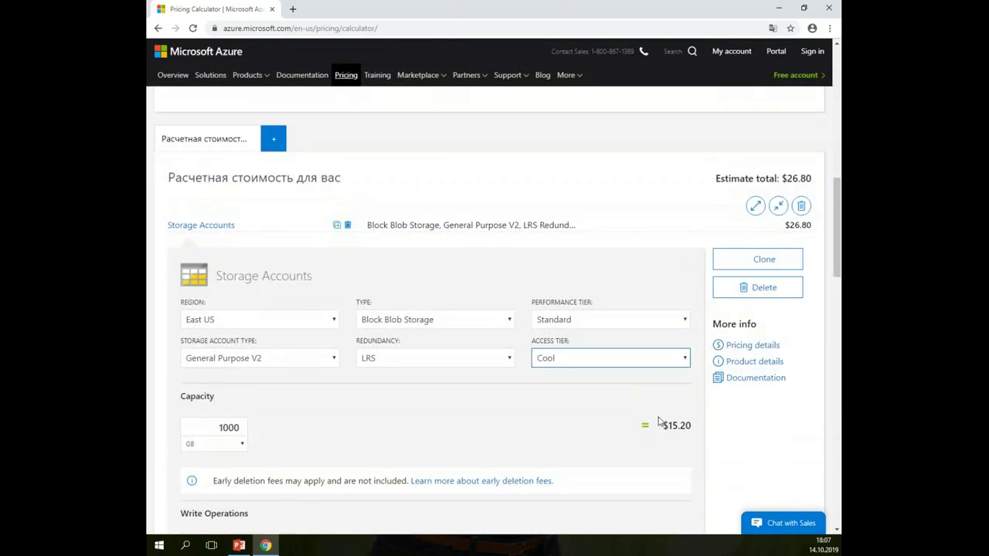
Set the access tier back to Hot and check which storage types are available.
click(688, 358)
click(631, 374)
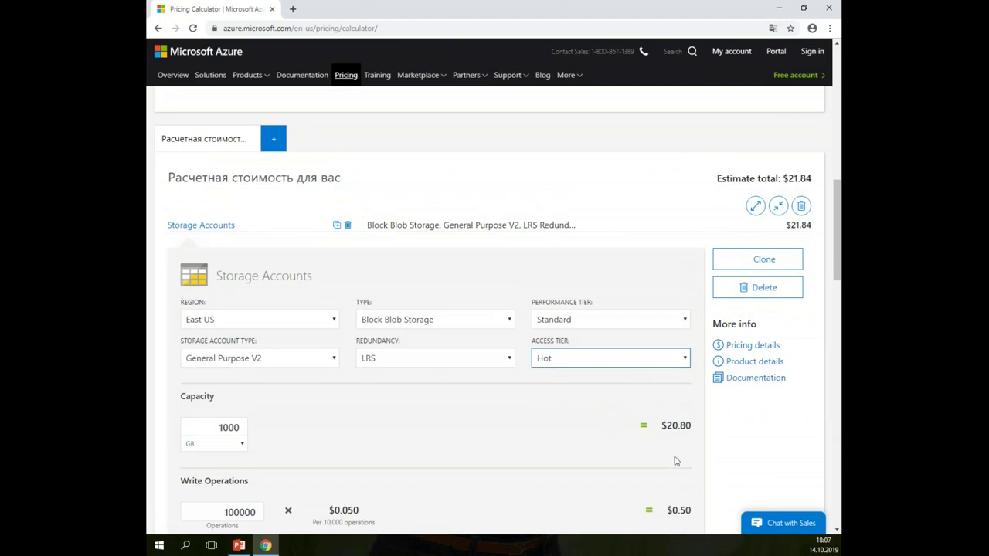
click(509, 323)
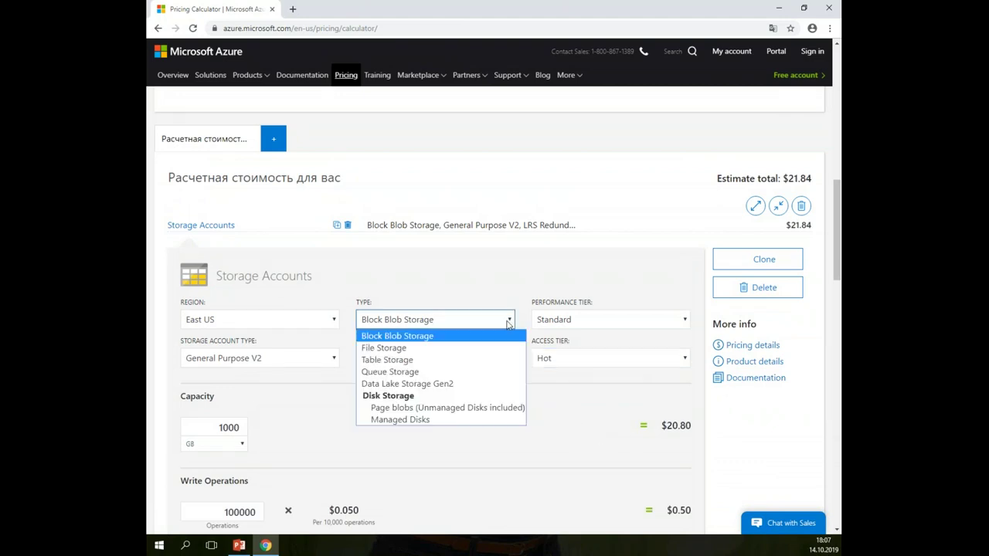
click(595, 430)
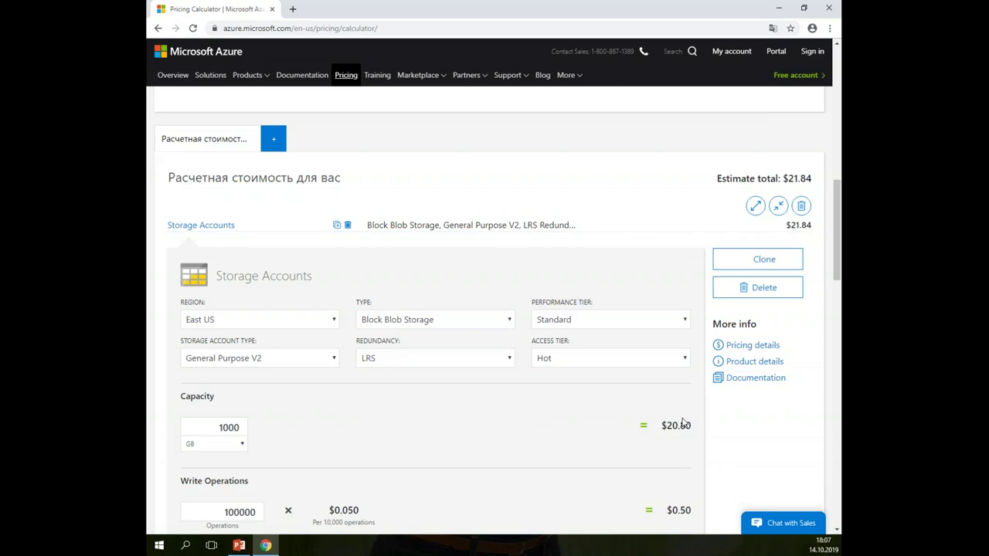
Set the storage type to Table Storage, and change it to Managed Disks.
click(506, 321)
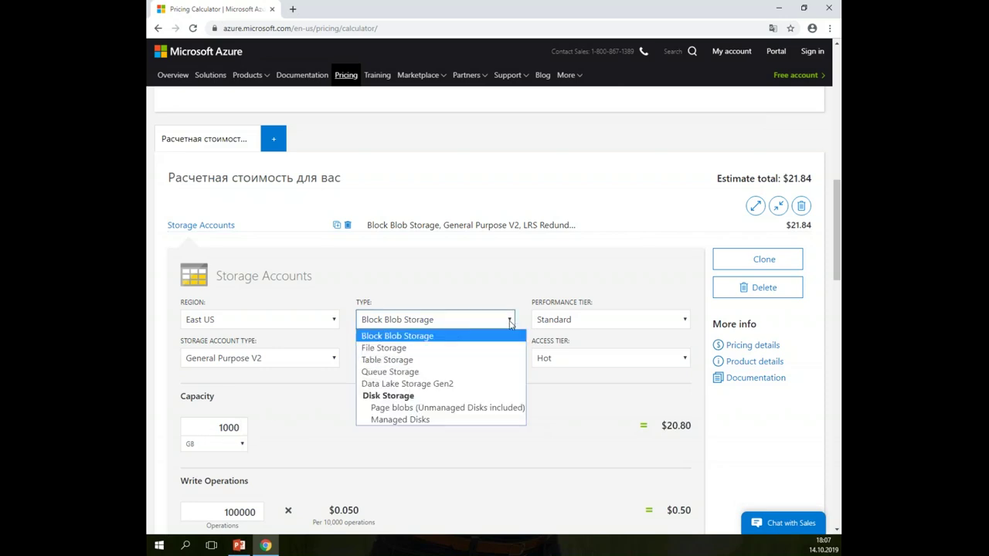
click(422, 361)
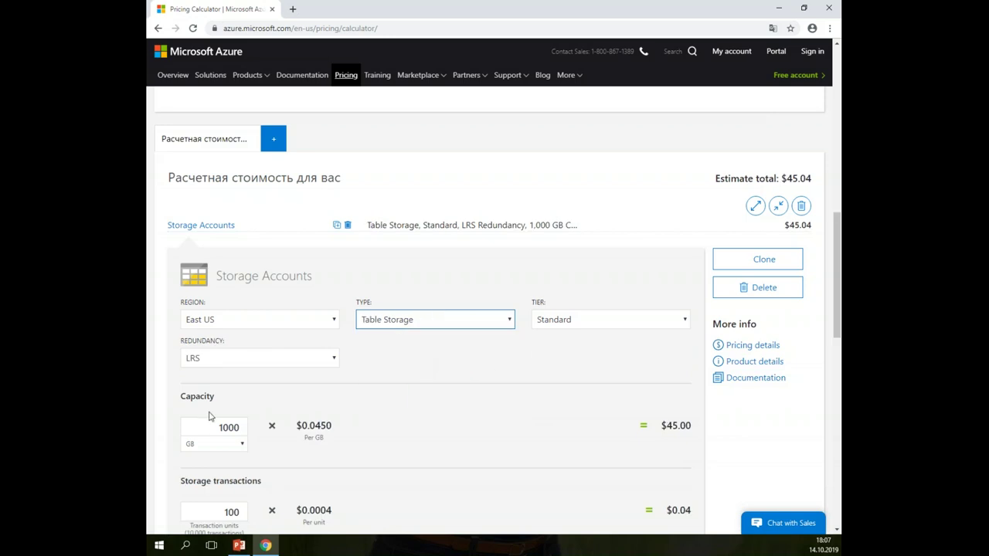
click(511, 325)
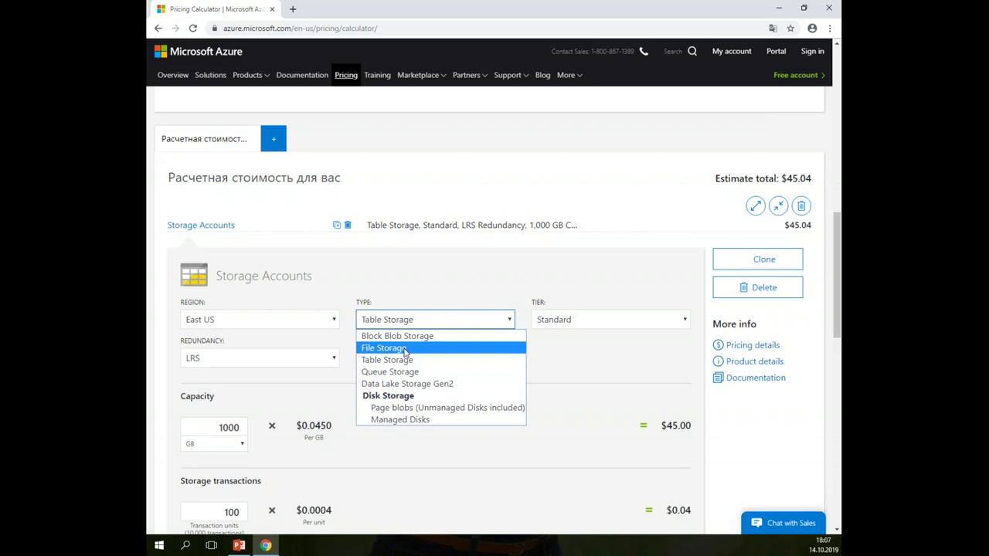
click(421, 422)
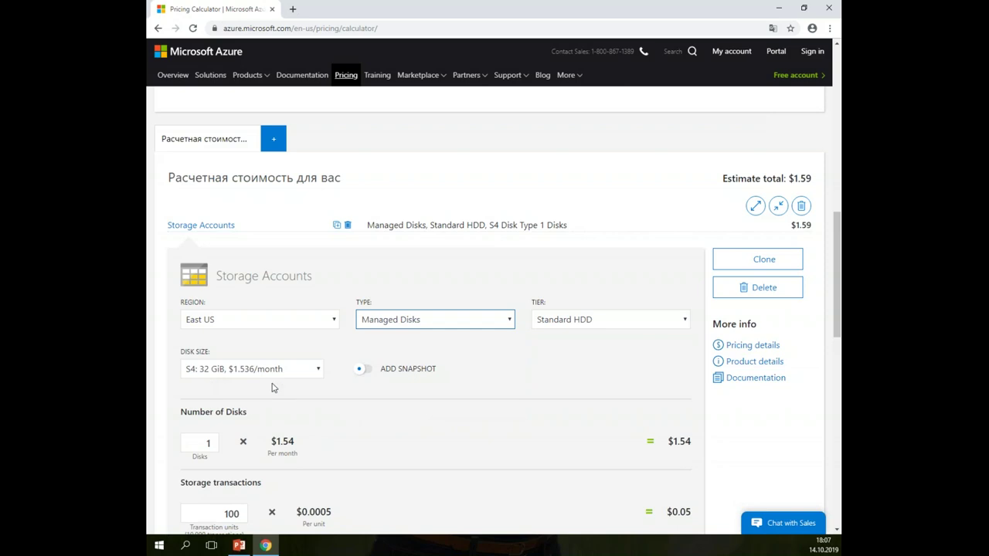
Set the managed disk size to S15: 256 GiB and the number of disks to 4.
click(319, 371)
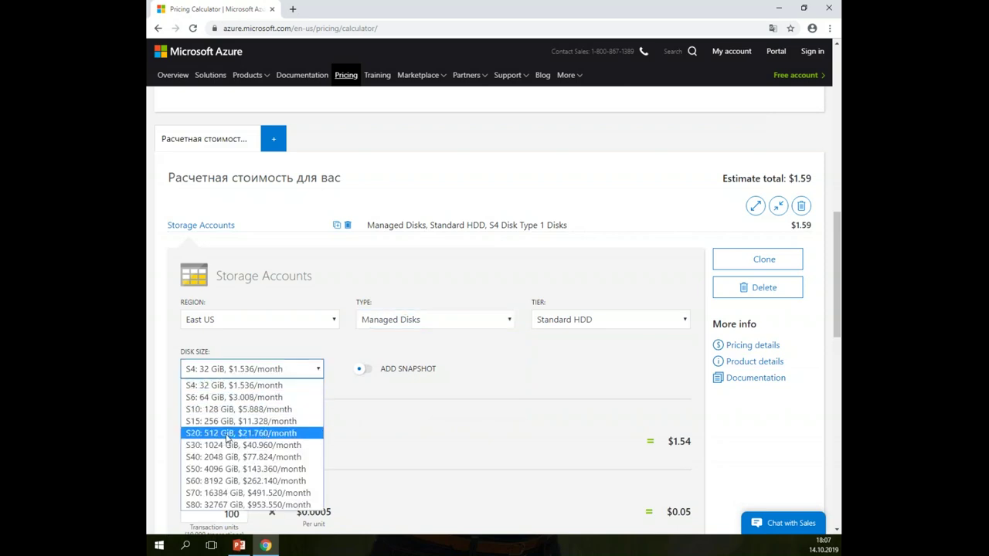
click(231, 421)
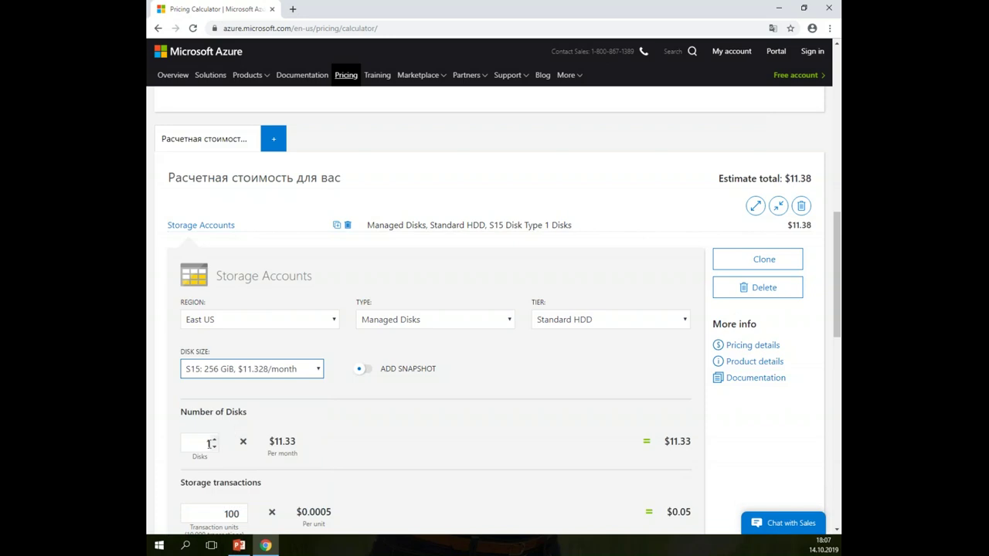
click(216, 439)
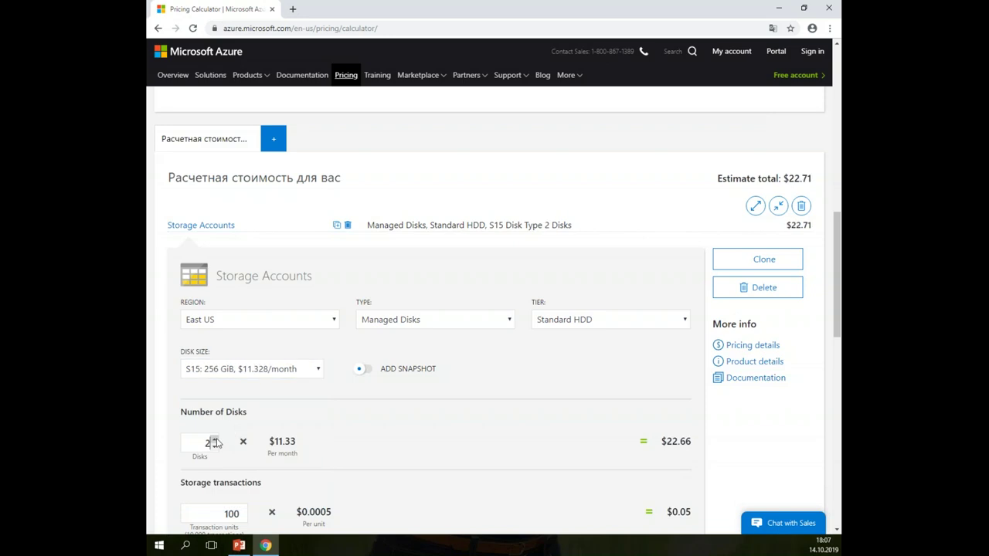
click(216, 439)
click(216, 439)
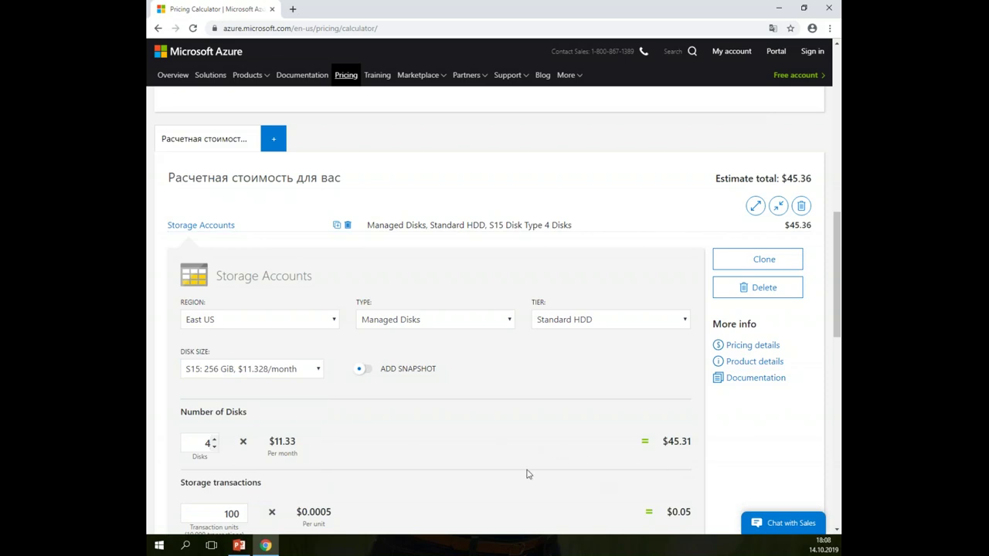
Change the storage type from Managed Disks to Block Blob Storage, using the Standard performance tier.
click(510, 320)
click(450, 335)
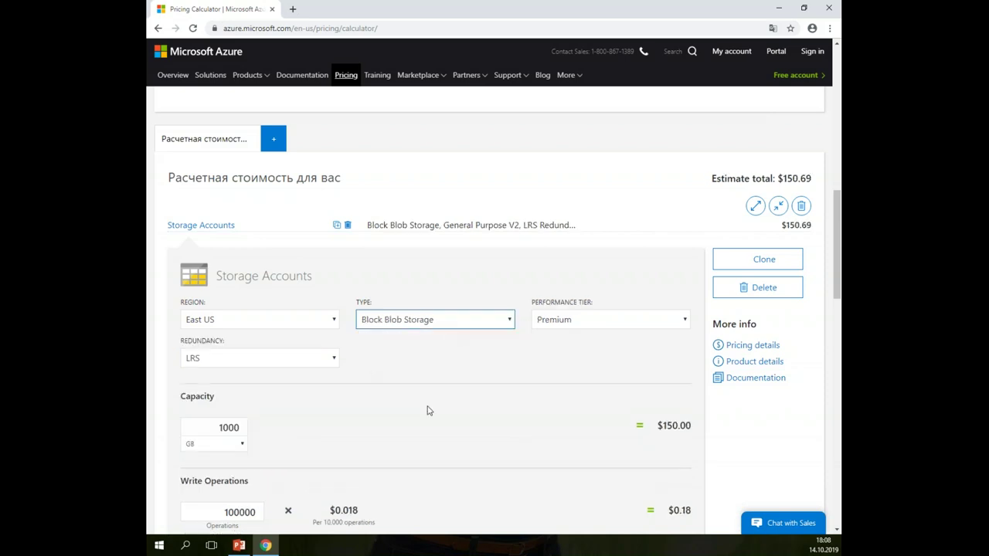
click(686, 320)
click(616, 352)
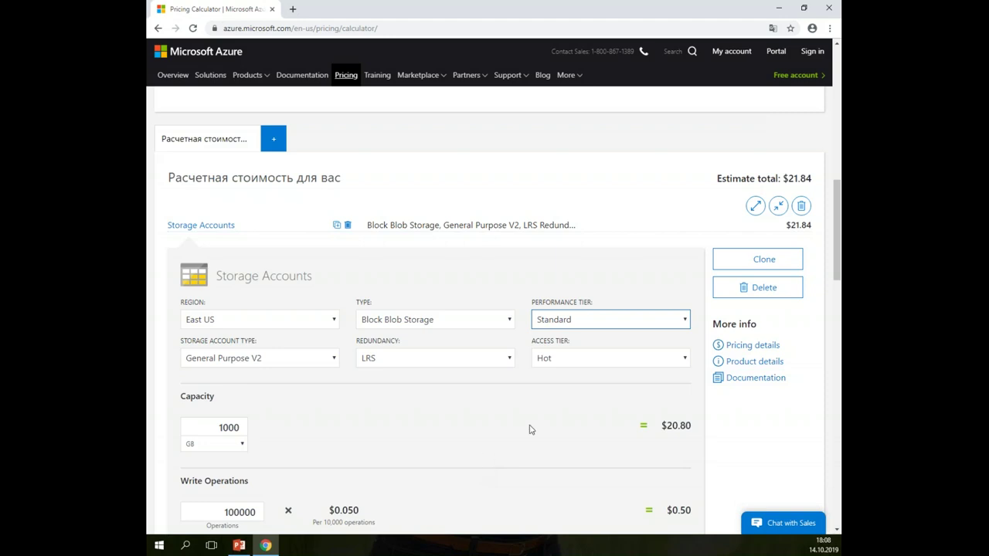
scroll(530, 430, down, 2)
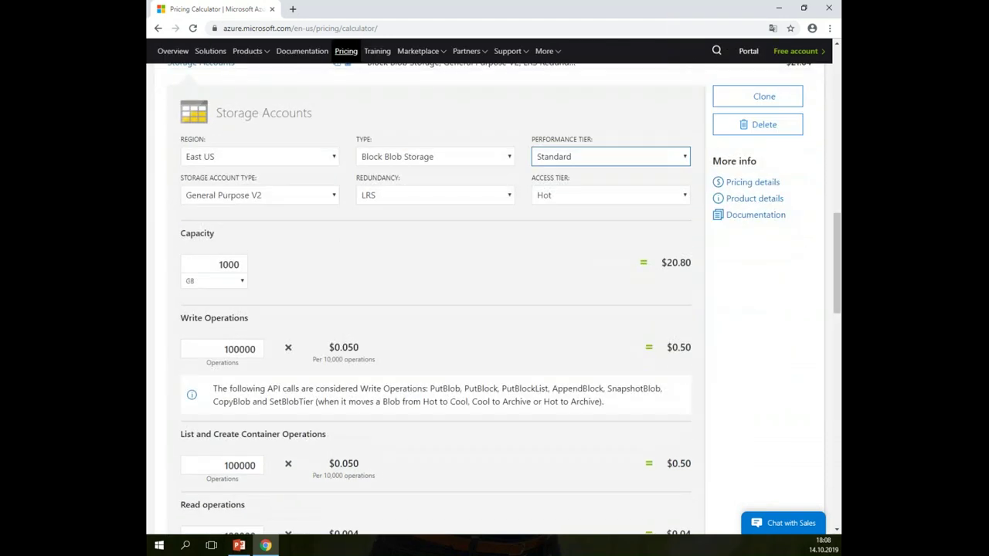
Review the Block Blob Storage estimate's capacity, write, list, read and other operation costs, plus data retrieval and data write charges.
scroll(510, 309, down, 2)
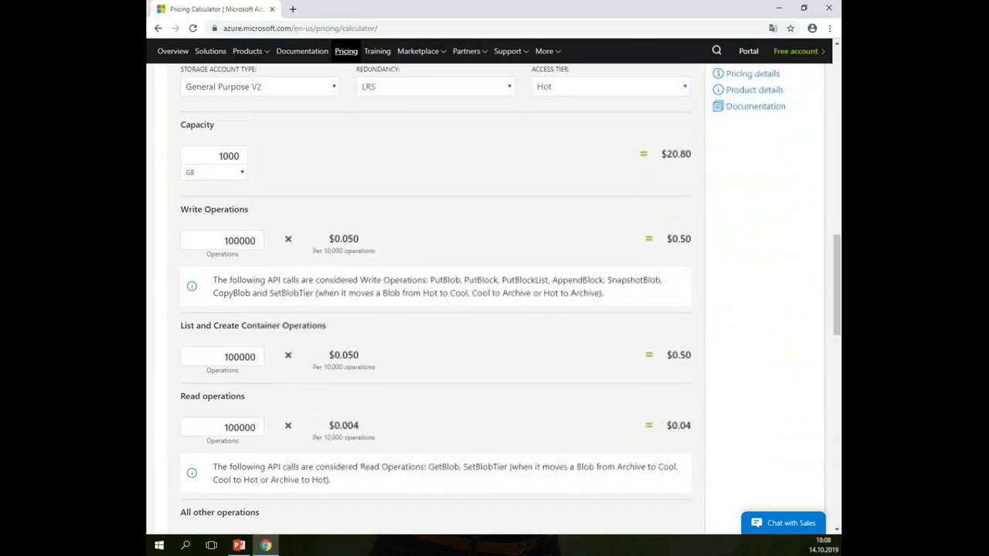
scroll(510, 309, down, 1)
scroll(493, 309, up, 1)
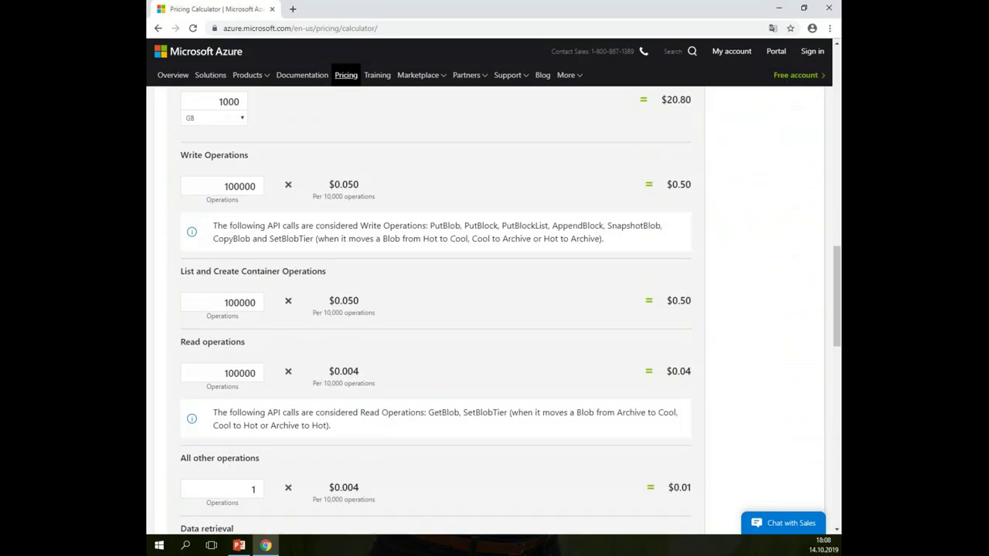
scroll(528, 415, down, 1)
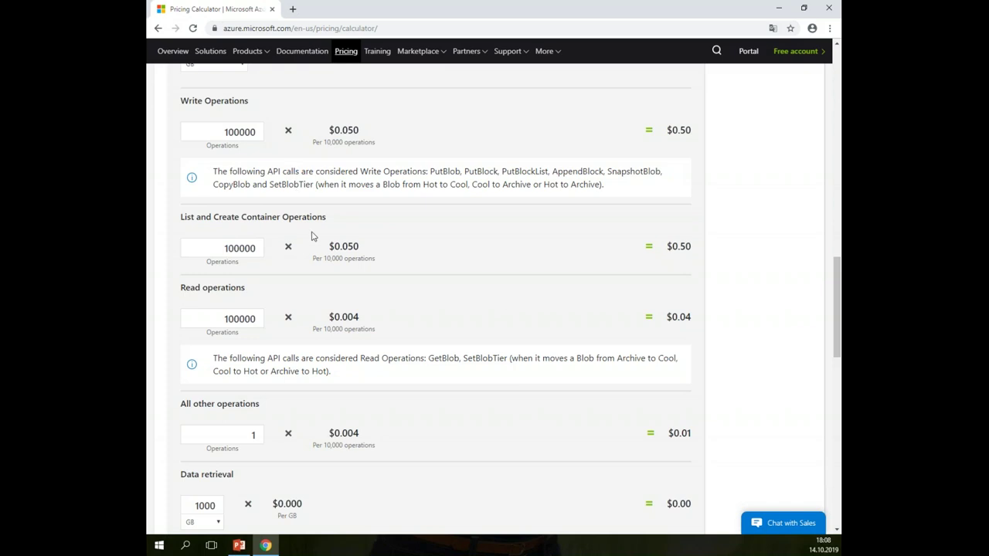
scroll(313, 235, down, 1)
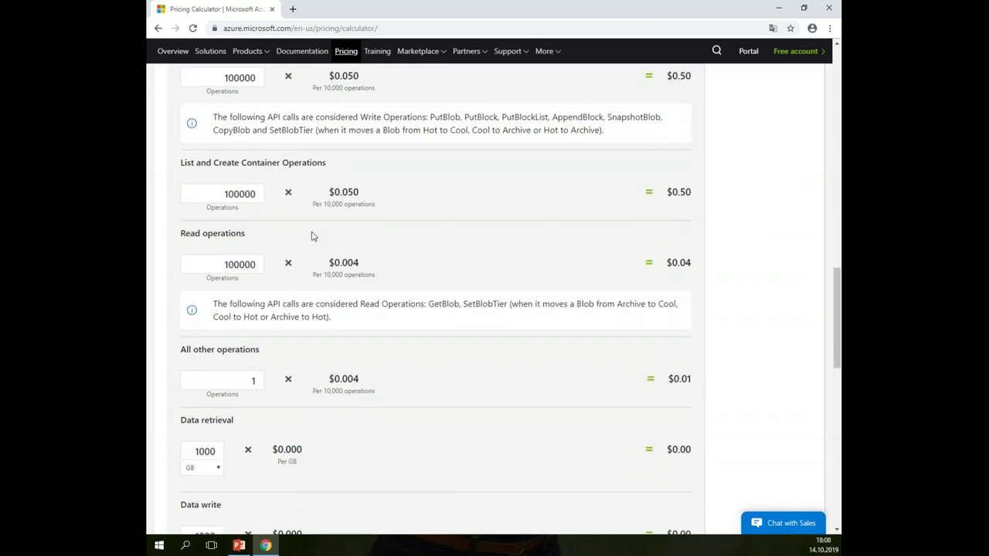
scroll(313, 236, down, 1)
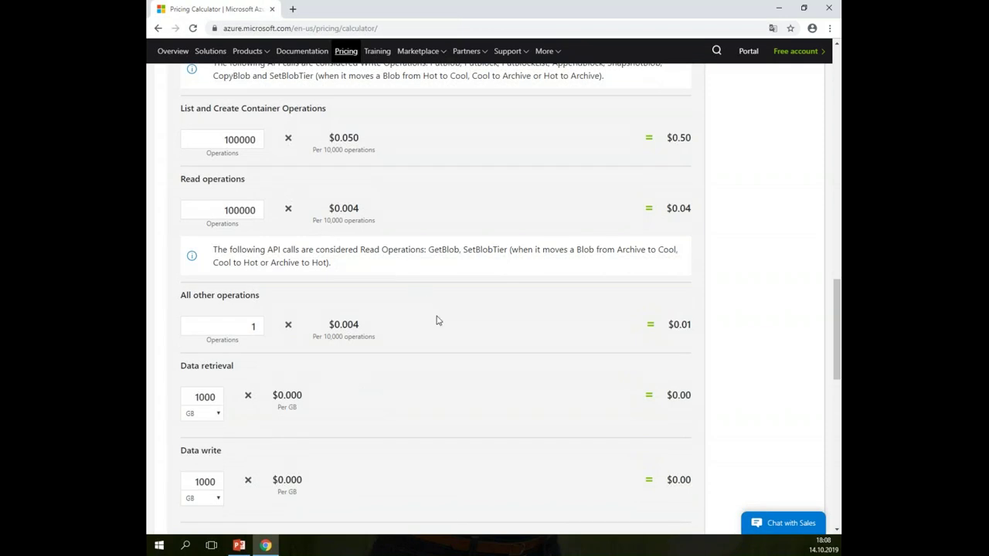
scroll(328, 180, up, 1)
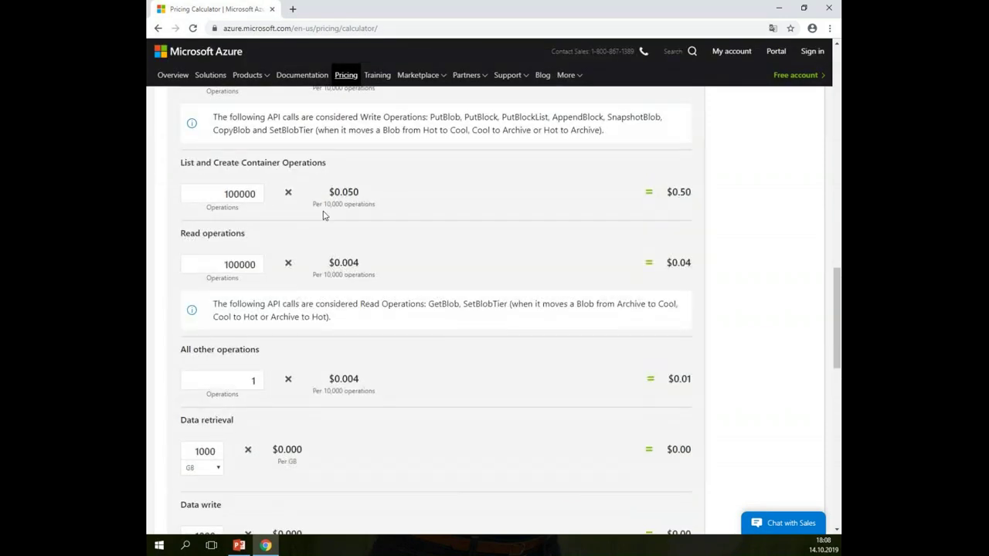
scroll(459, 378, up, 10)
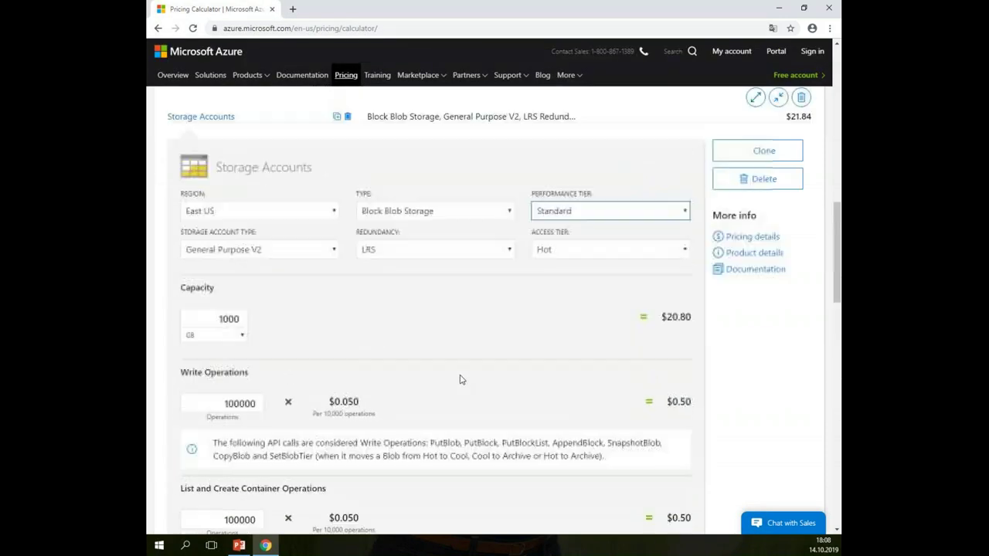
scroll(463, 375, down, 3)
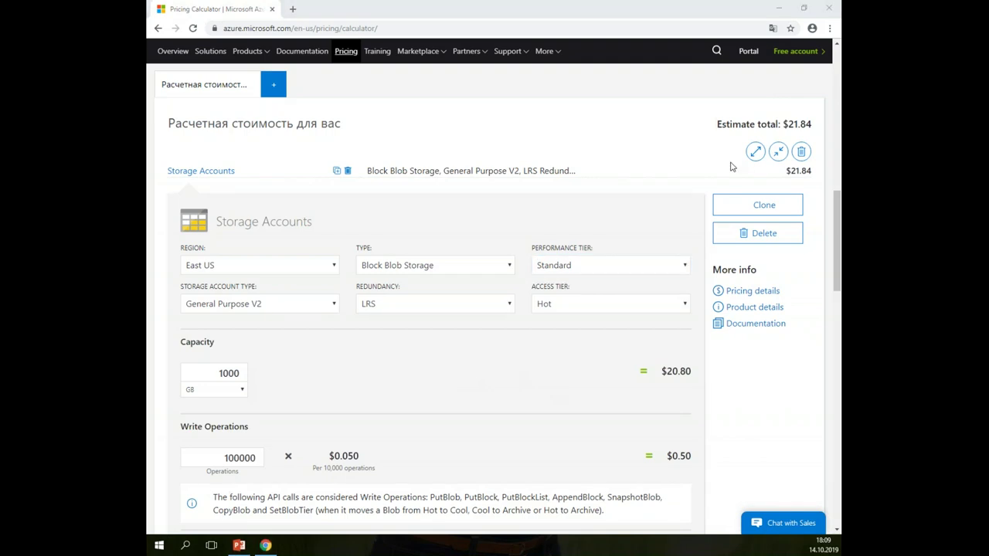
Close the pricing calculator browser, return to the PowerPoint presentation, and show the contact slide 15 followed by the course start slide 14.
click(831, 8)
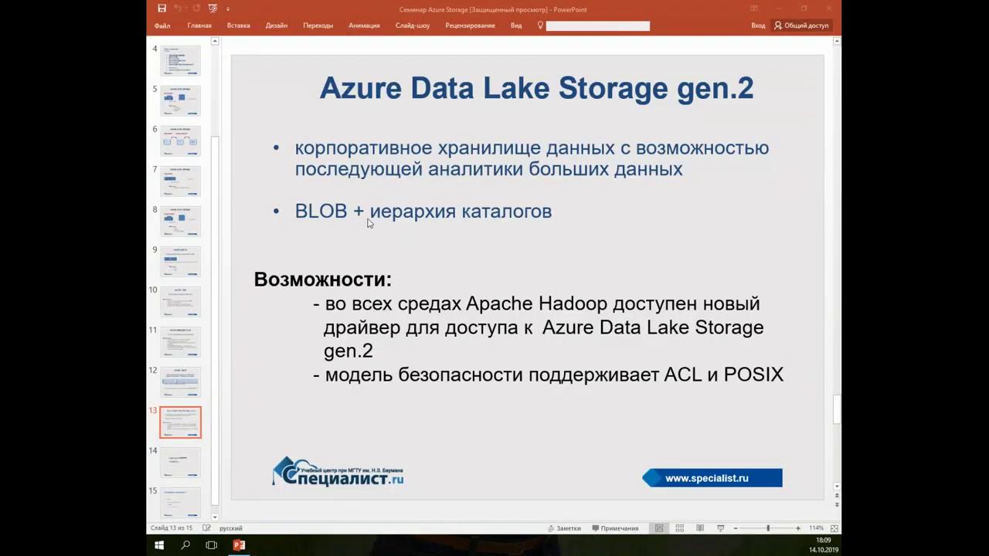
click(182, 502)
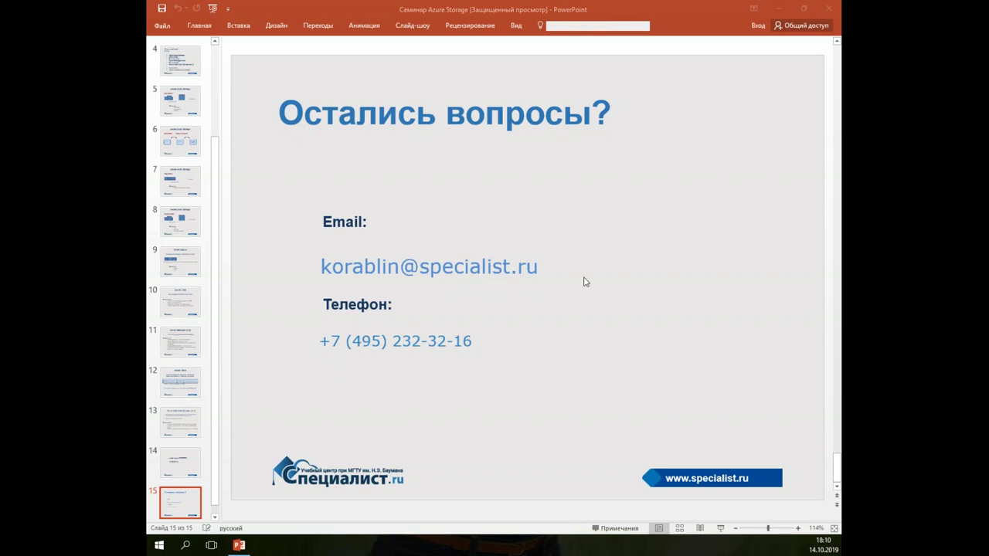
click(179, 464)
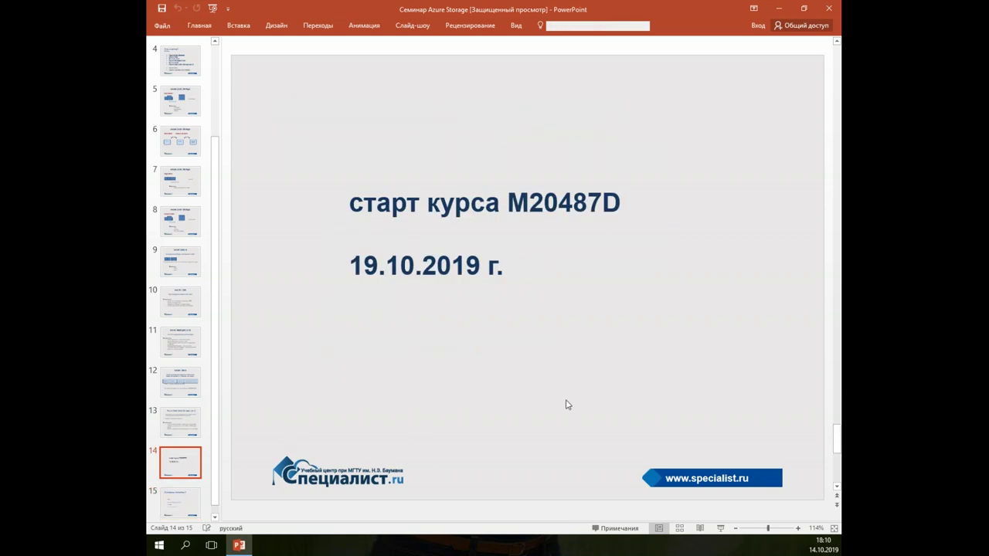